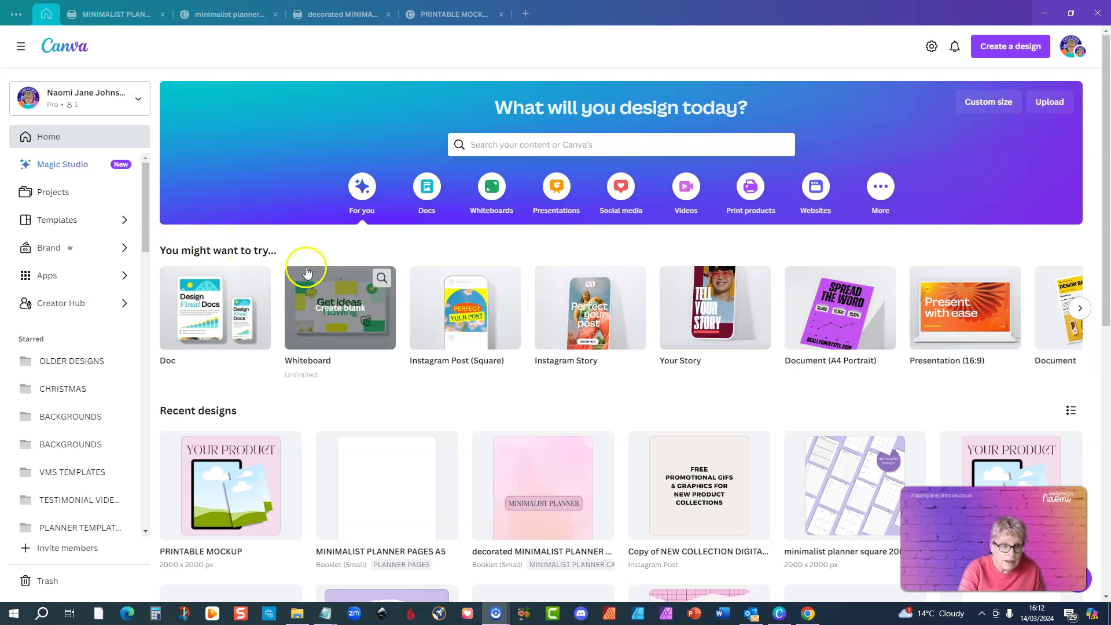
Step: Search the Canva apps directory for the 'design to image' app
click(87, 280)
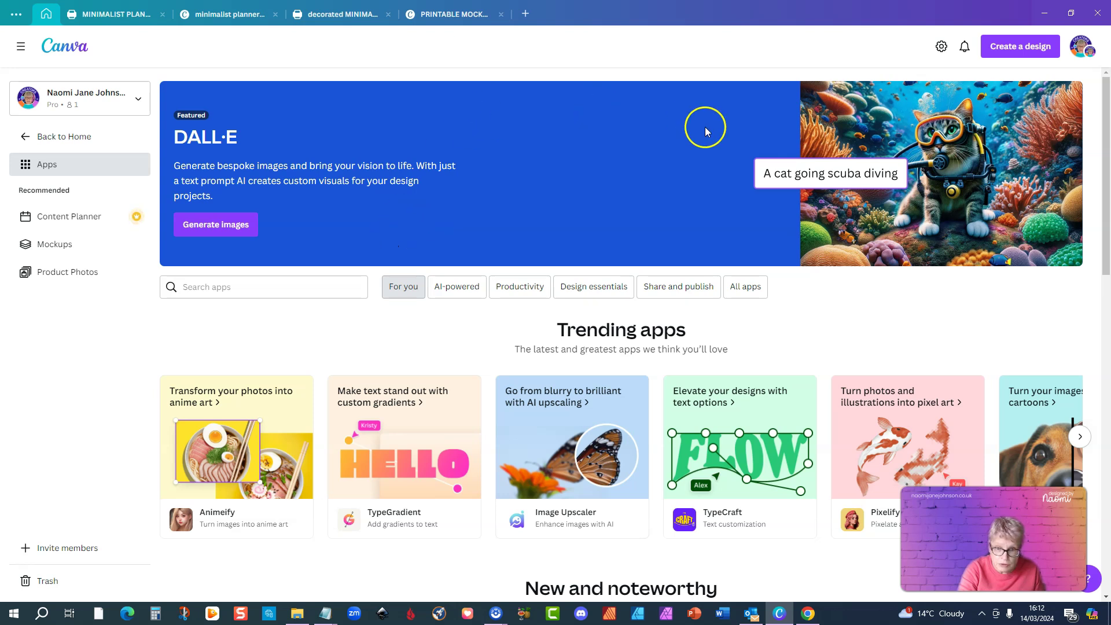
click(232, 284)
text(design to image)
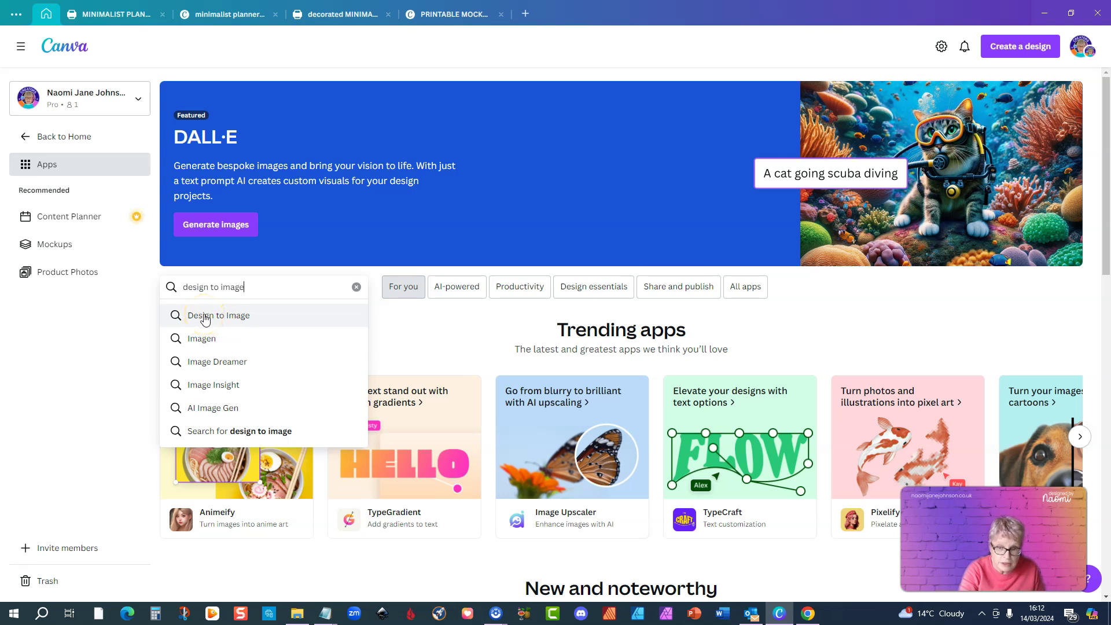
Step: Review the Design to Image app's details, then close the dialog
click(204, 319)
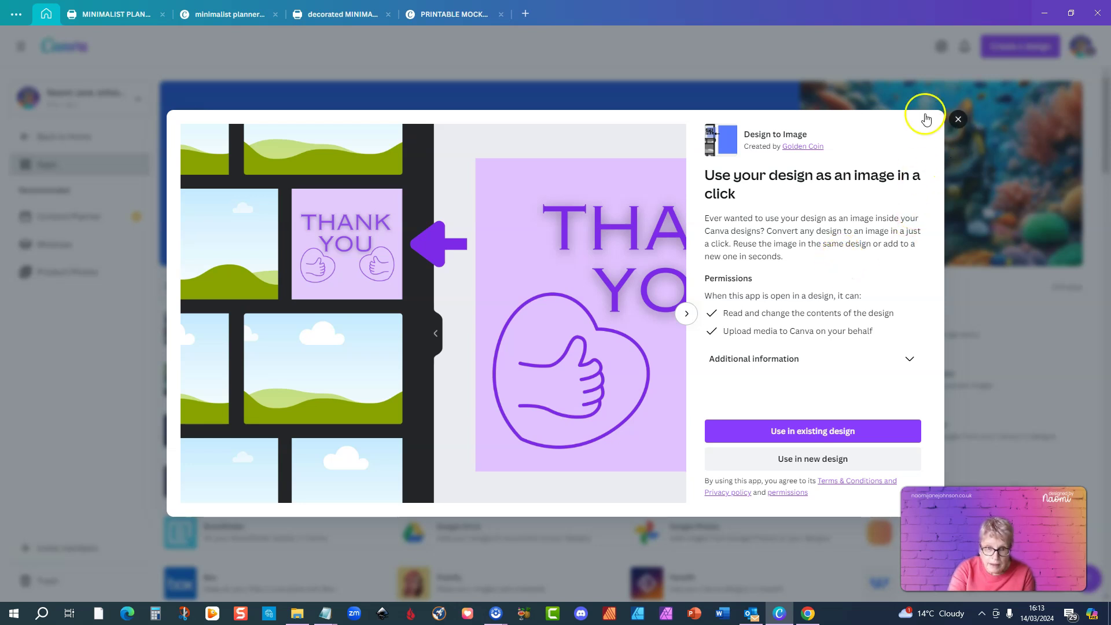
click(958, 119)
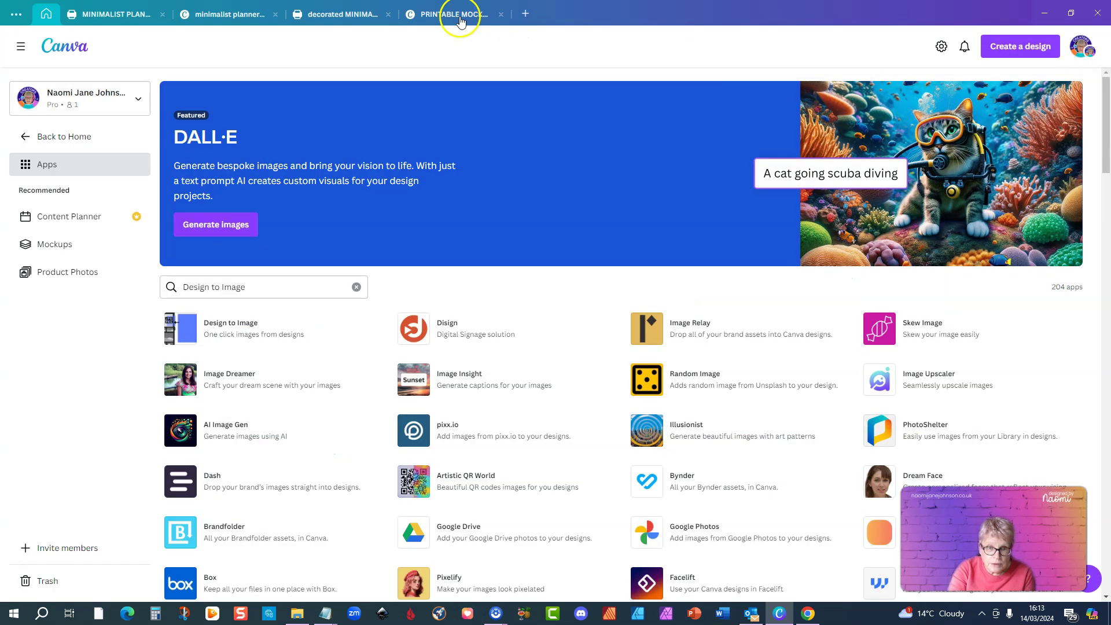
Step: Look over the decorated planner pages and minimalist planner mockup designs
click(354, 17)
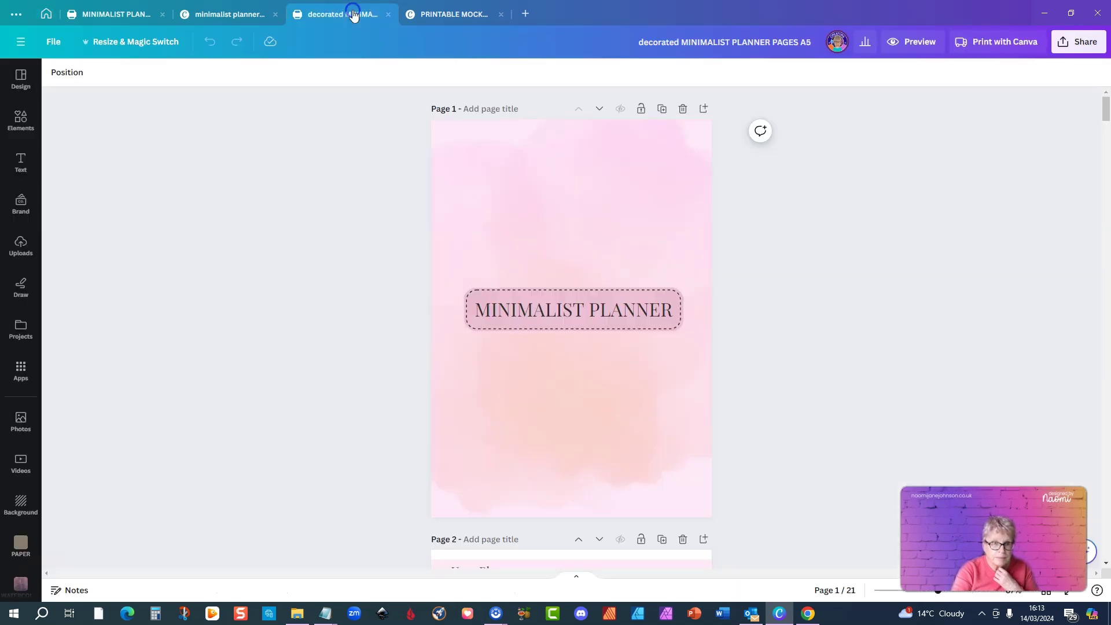
click(188, 10)
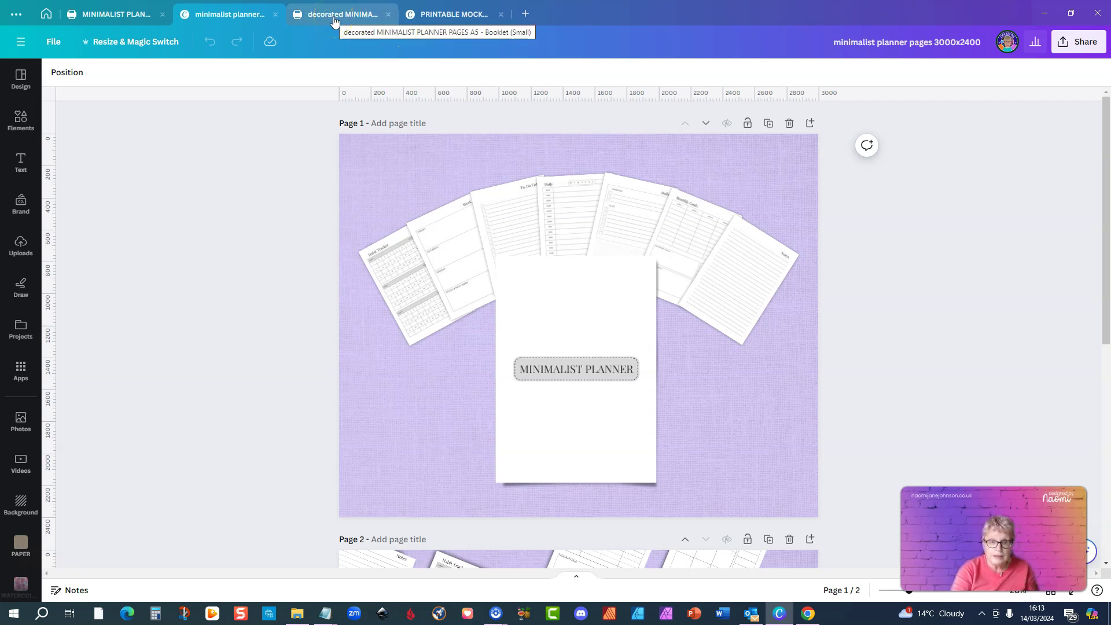
click(331, 29)
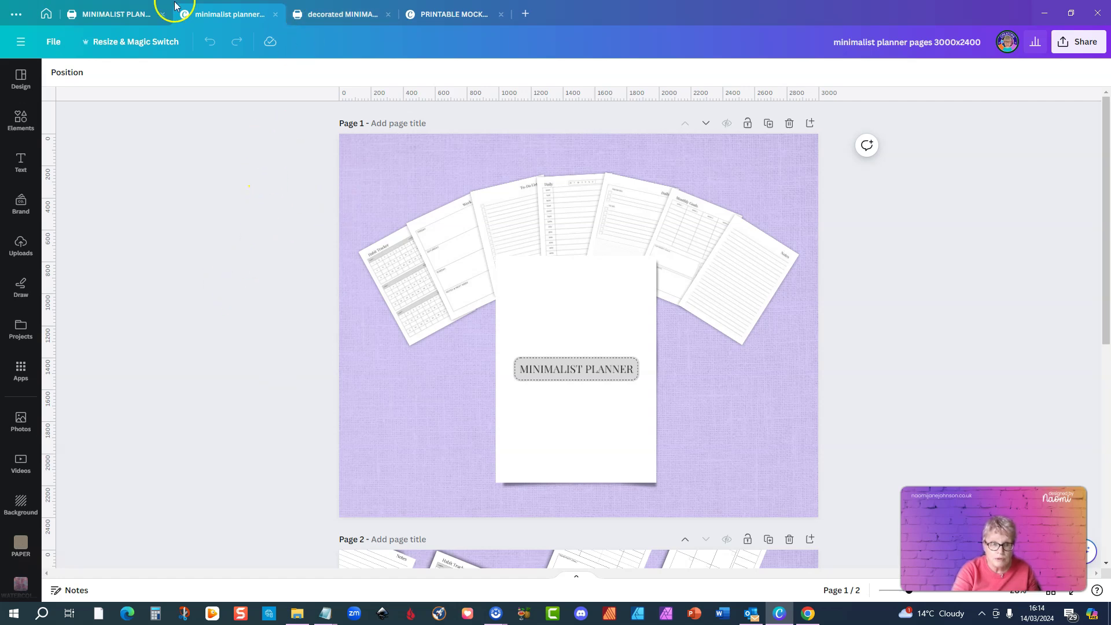
Step: Go to MINIMALIST PLANNER PAGES A5 and scroll through its pages down to Notes
click(155, 14)
scroll(948, 282, down, 20)
scroll(820, 249, down, 20)
scroll(785, 267, down, 20)
scroll(795, 314, down, 12)
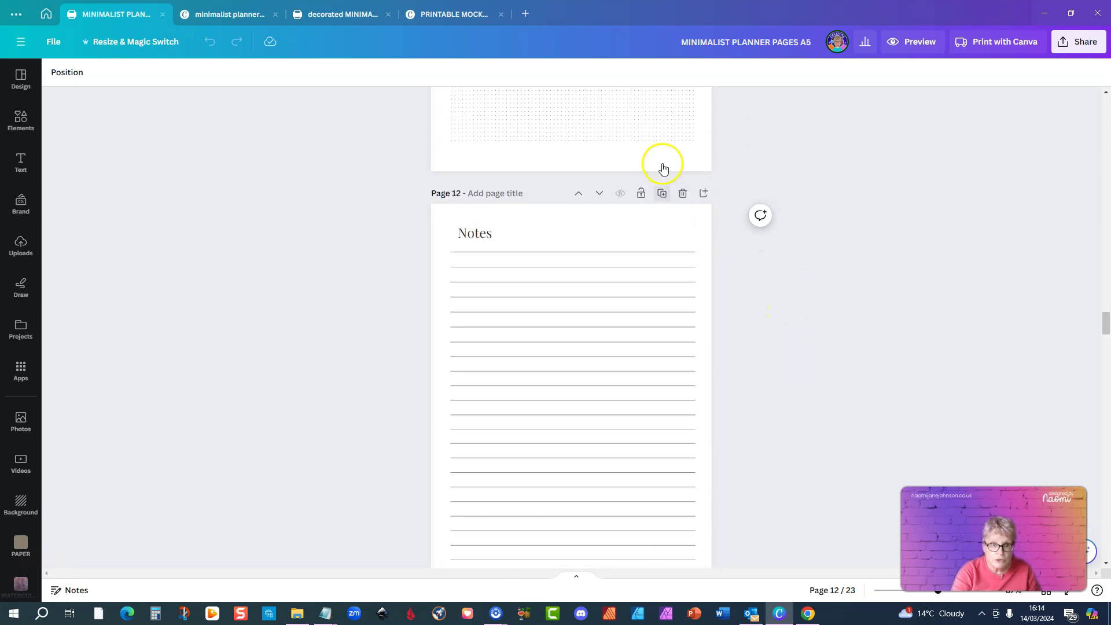
scroll(731, 215, up, 3)
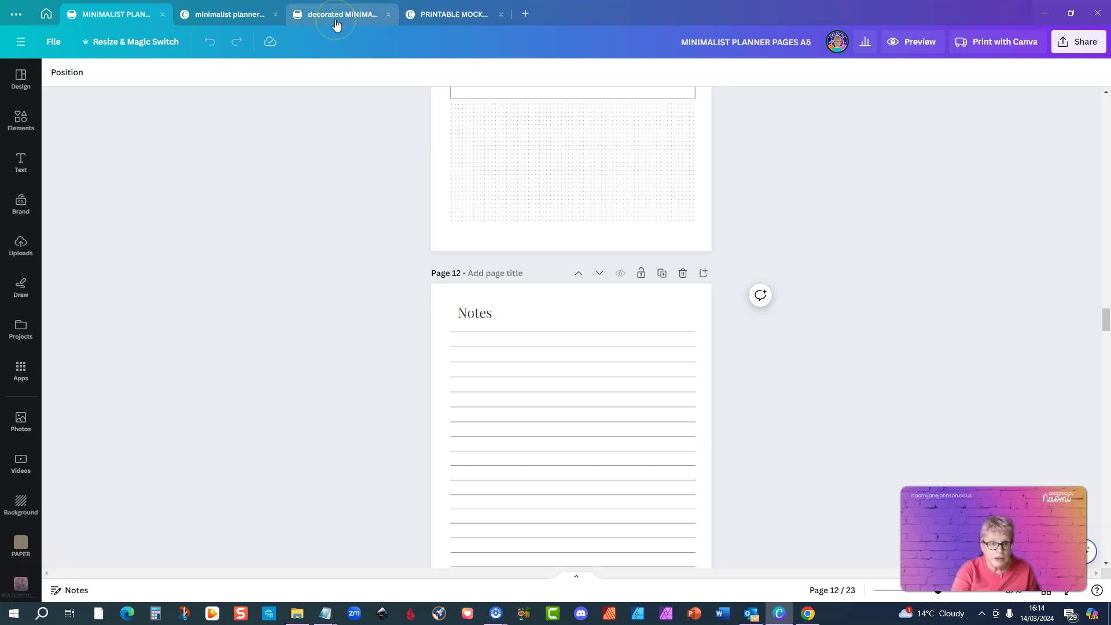
Step: Scroll the decorated planner pages, view PRINTABLE MOCKUP, then return to the decorated cover
click(317, 17)
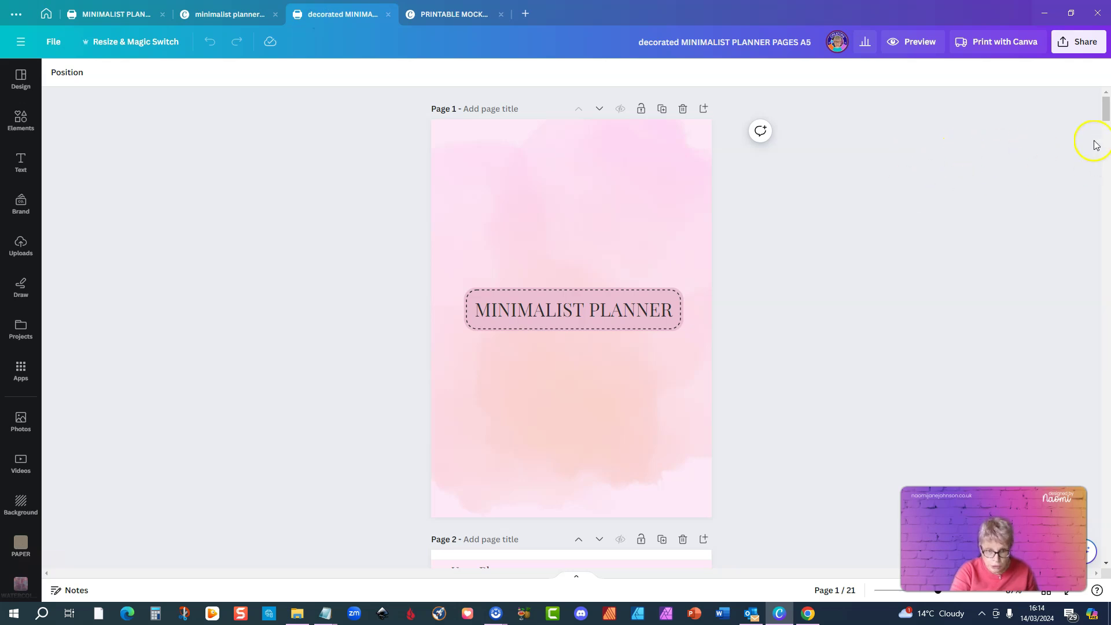
drag(1106, 124, 1104, 321)
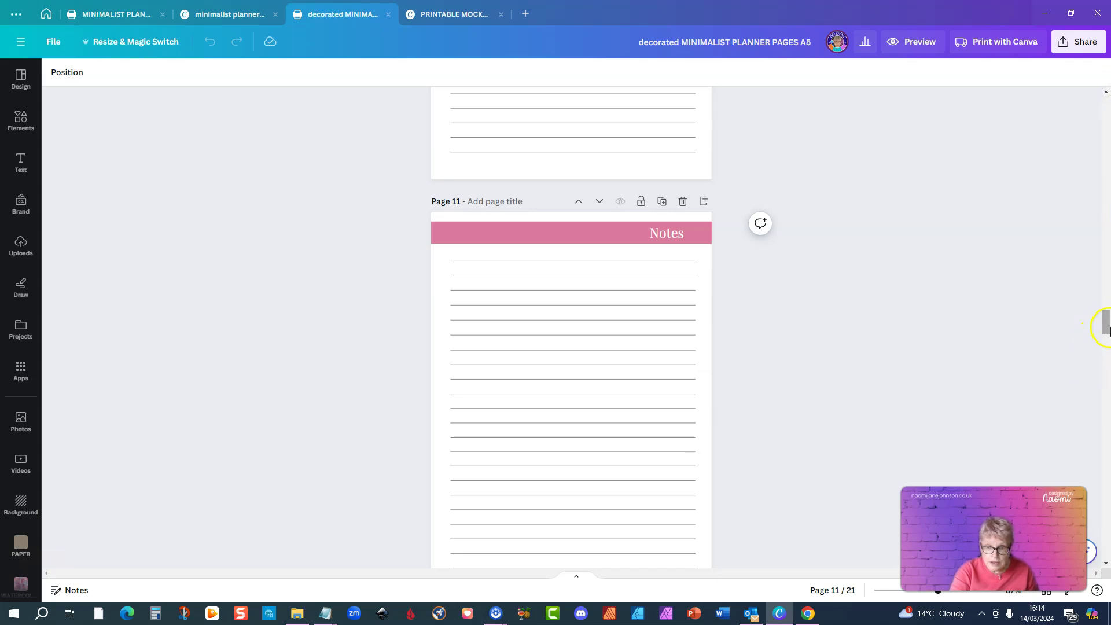
drag(1105, 327, 1105, 87)
click(446, 13)
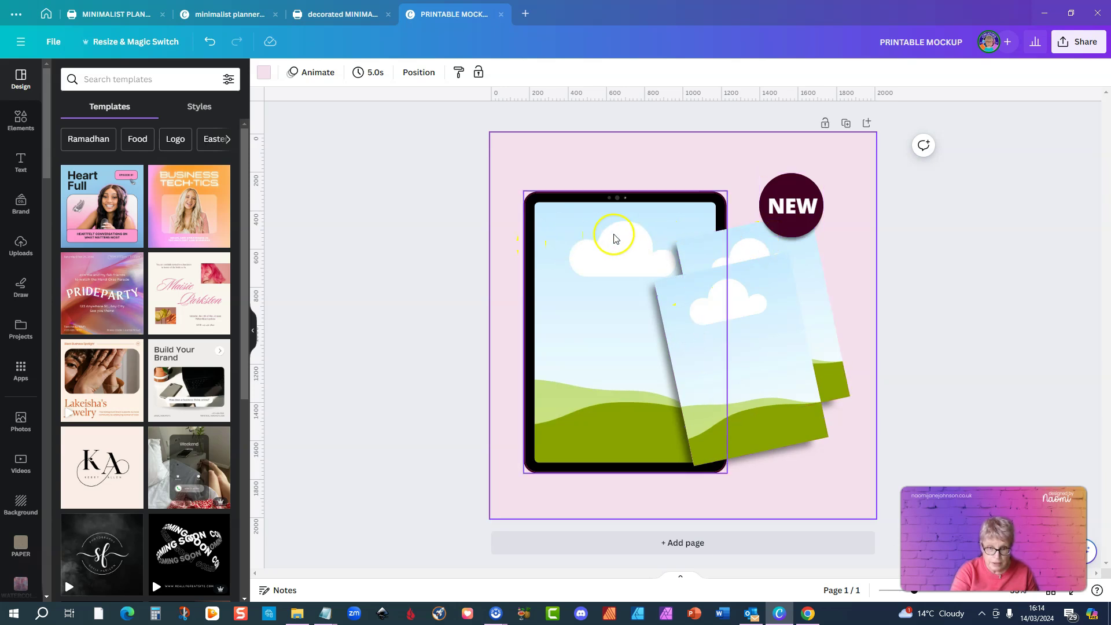
click(334, 11)
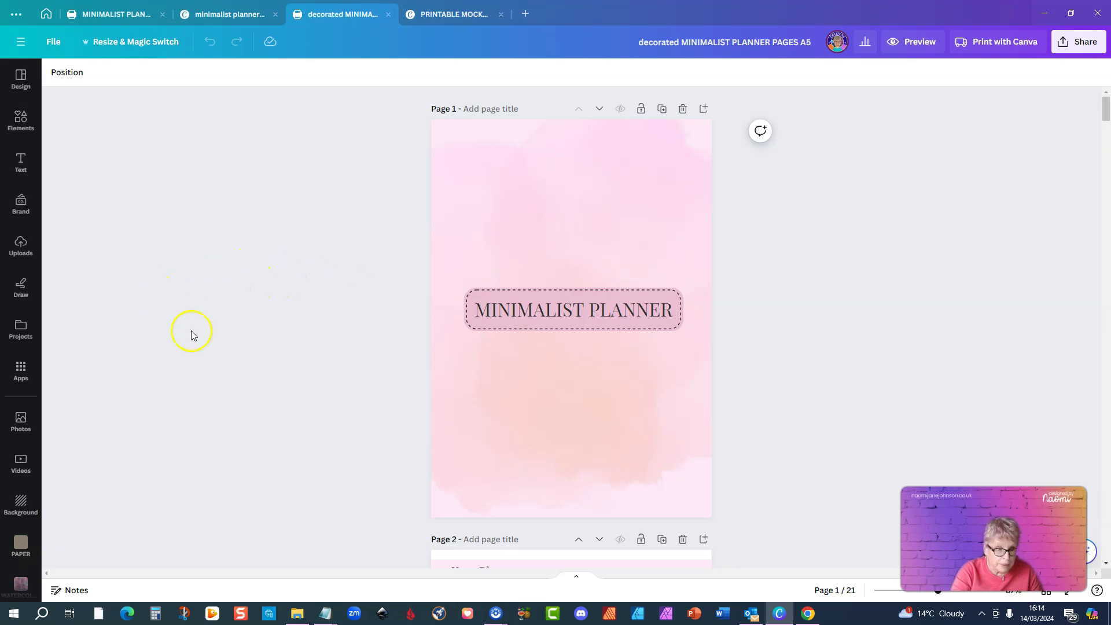
Step: Find the Design to Image app in the editor's Apps panel and open it
click(22, 375)
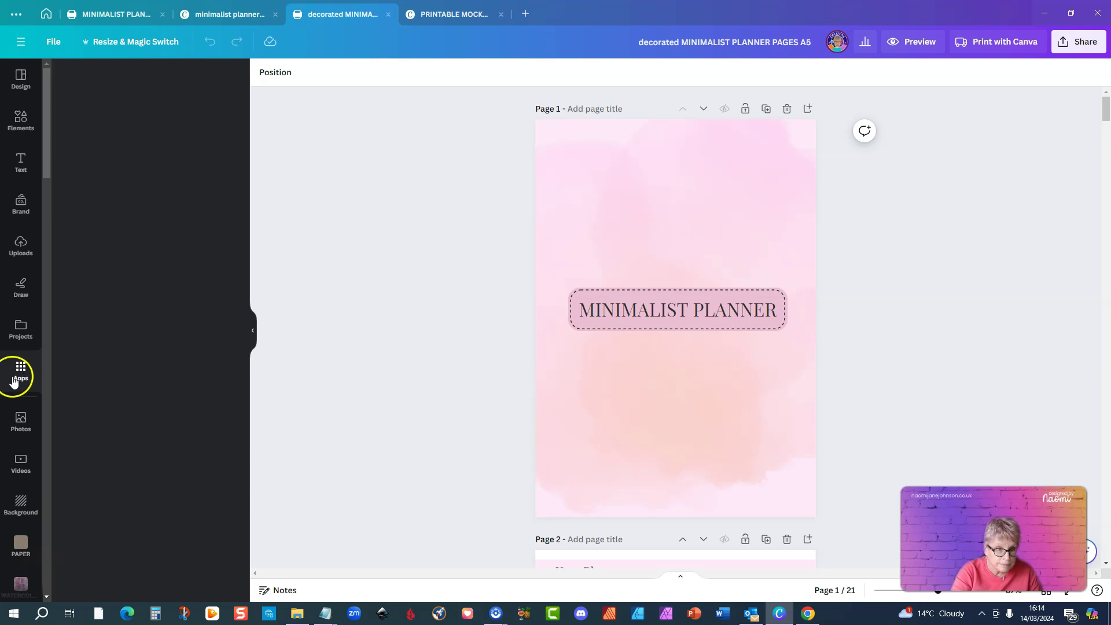
click(119, 83)
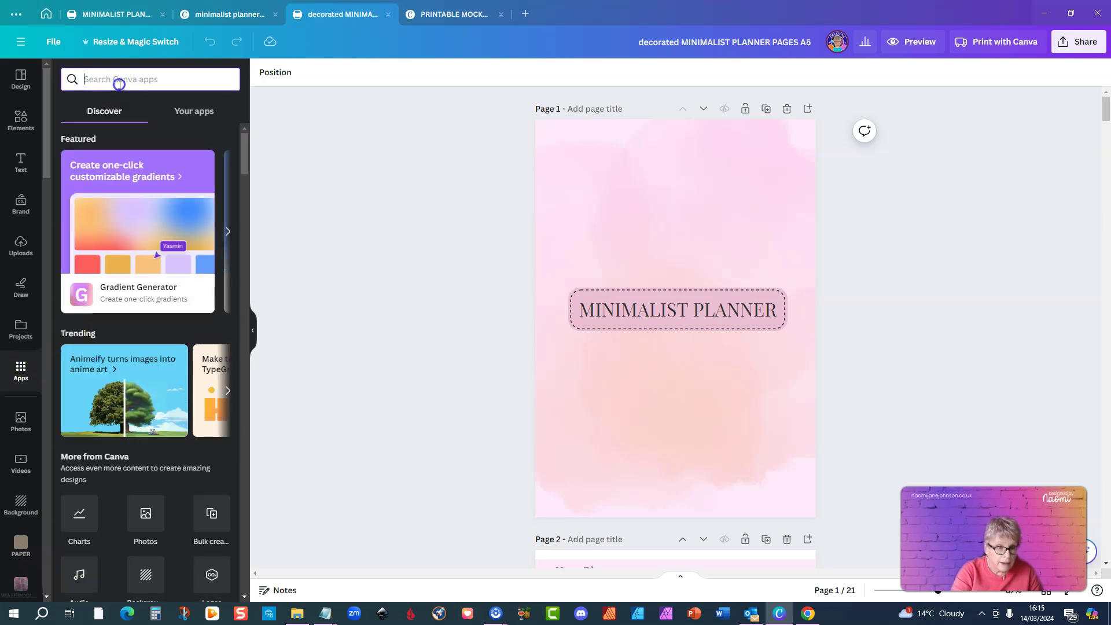
text(desin)
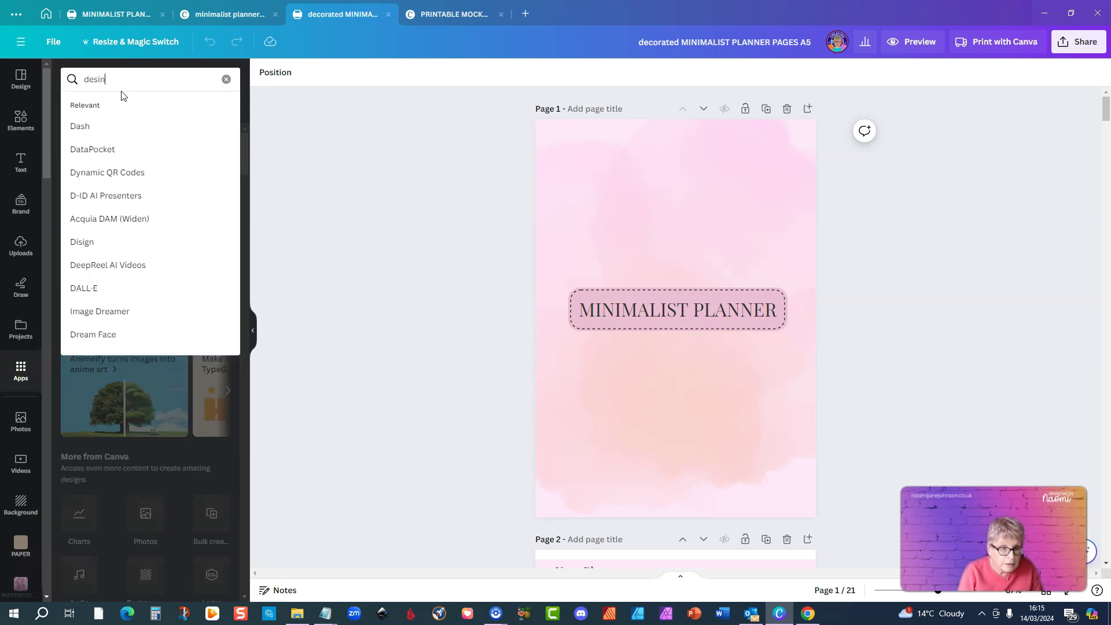
key(BackSpace)
key(BackSpace)
key(BackSpace)
text(sog)
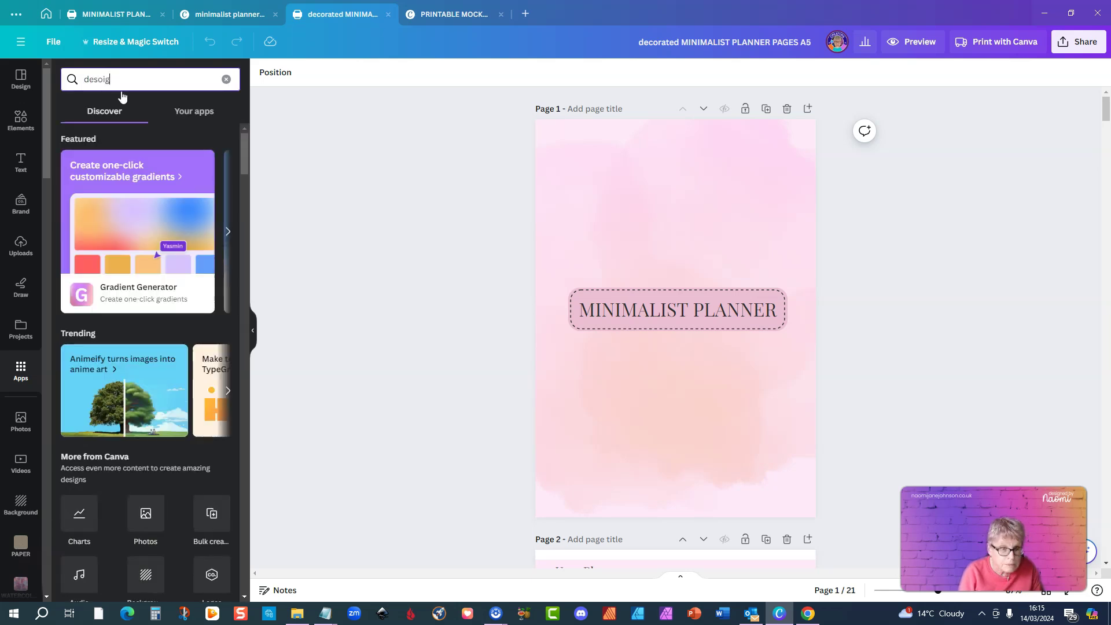
key(BackSpace)
key(BackSpace)
key(BackSpace)
text(ig)
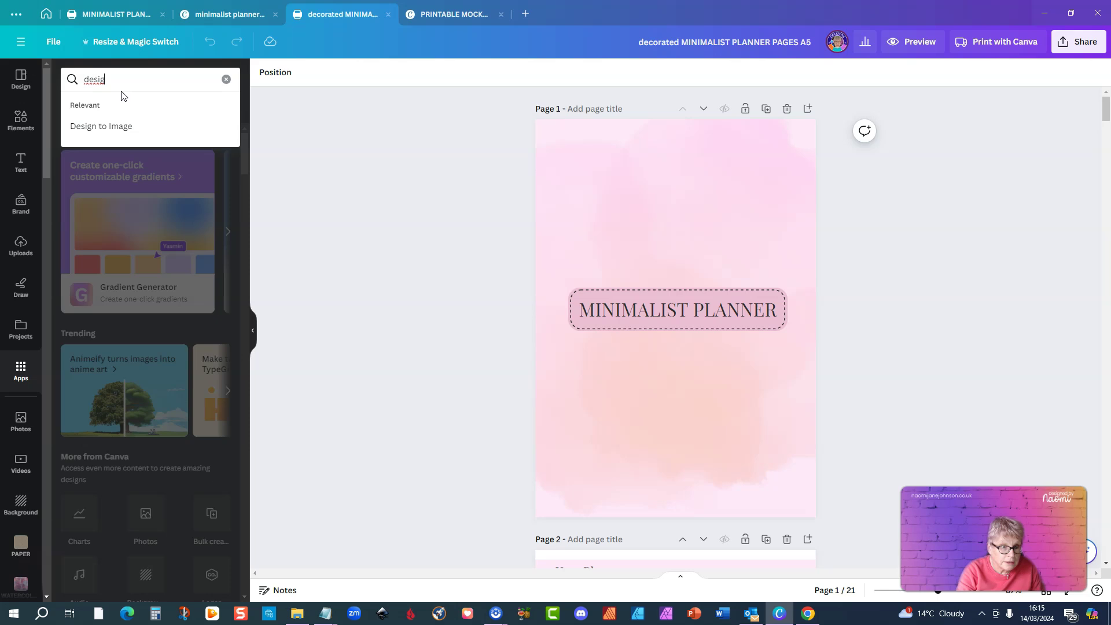
click(109, 125)
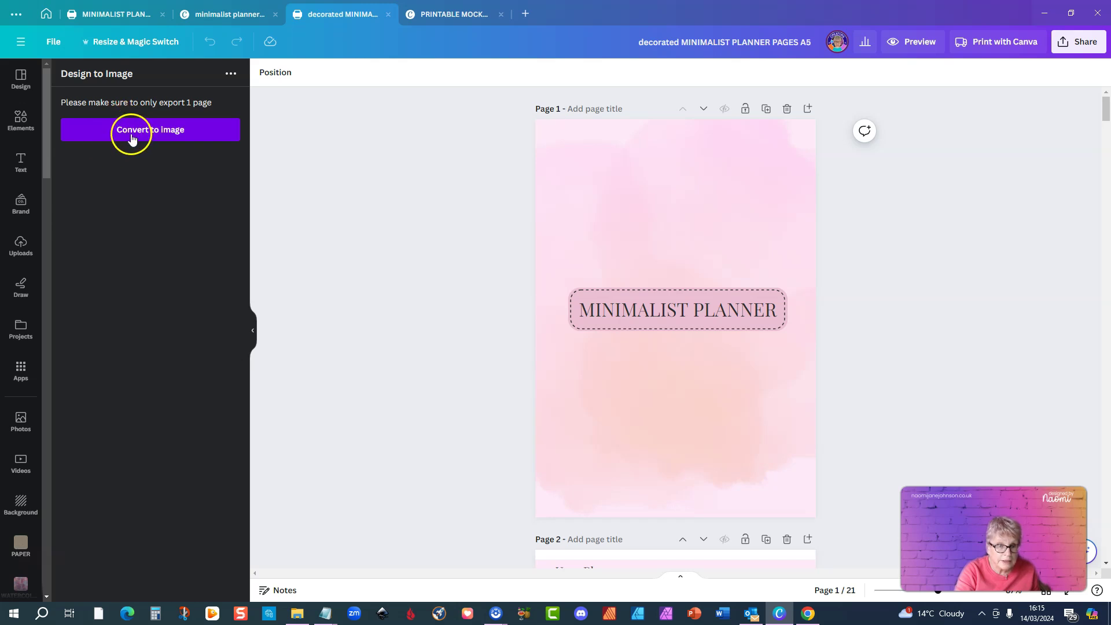
Step: Set the conversion to PNG, uncompressed, without transparency, for the current page only (Page 1)
click(135, 134)
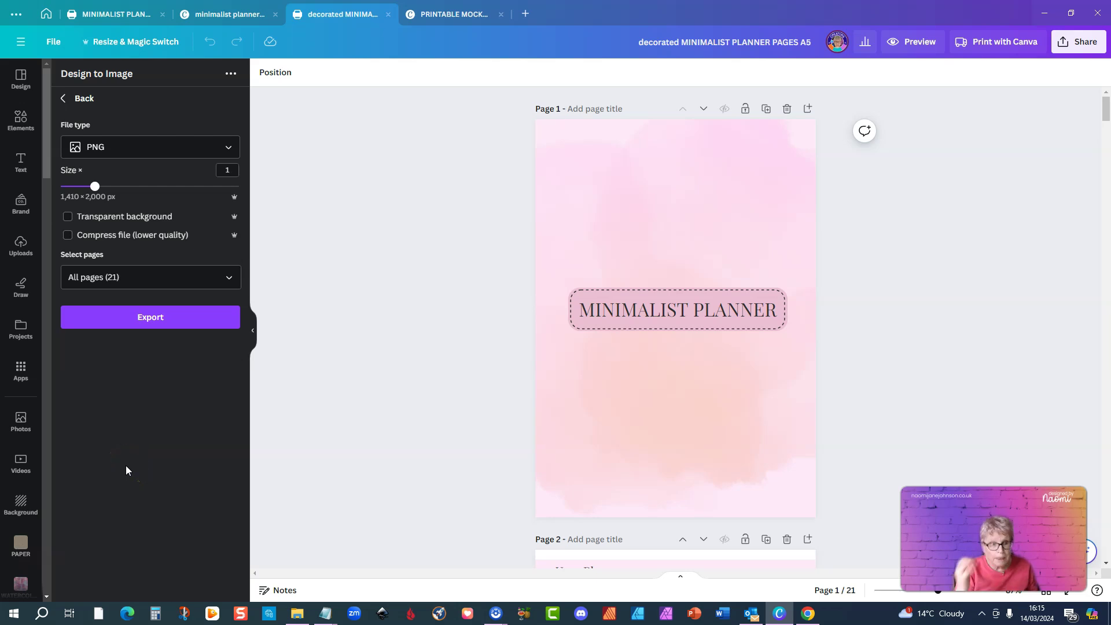
click(188, 152)
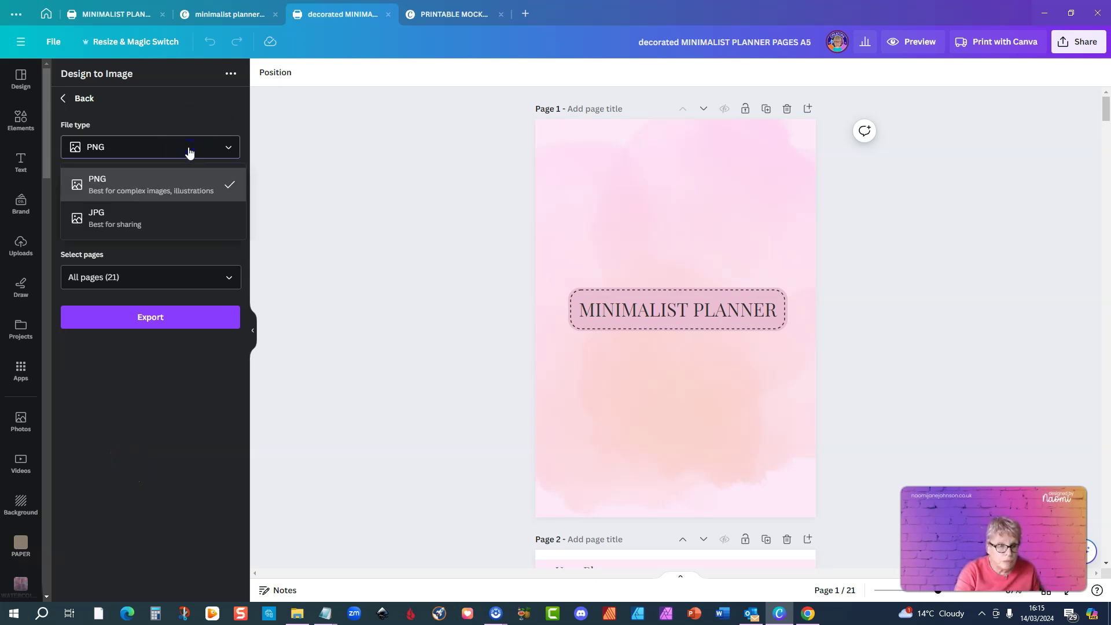
click(188, 152)
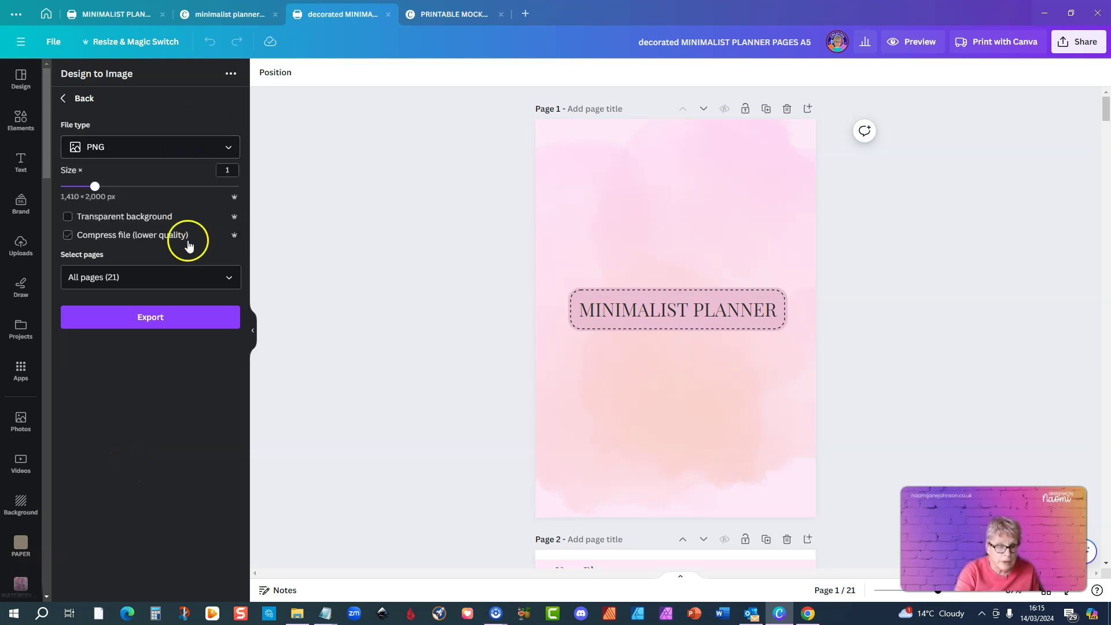
click(188, 244)
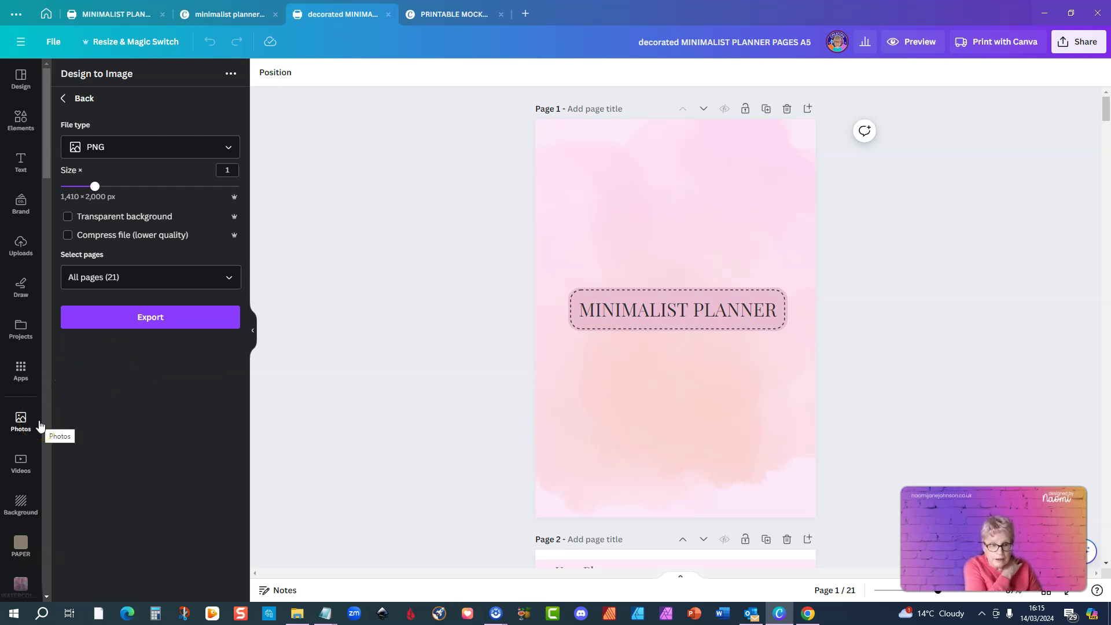
click(130, 220)
click(92, 239)
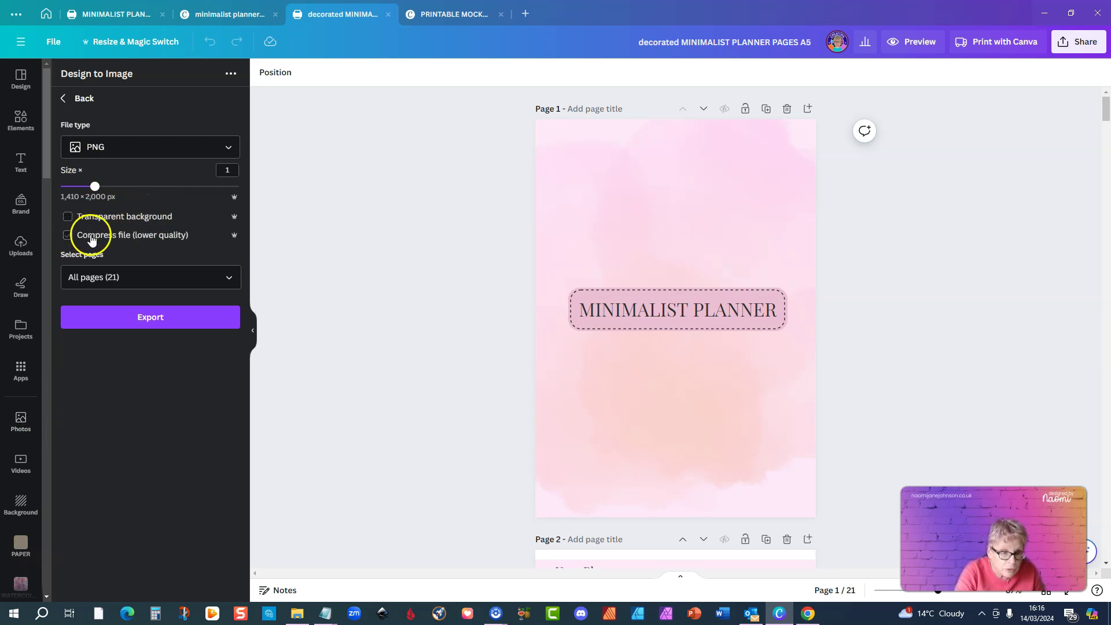
click(235, 278)
click(125, 311)
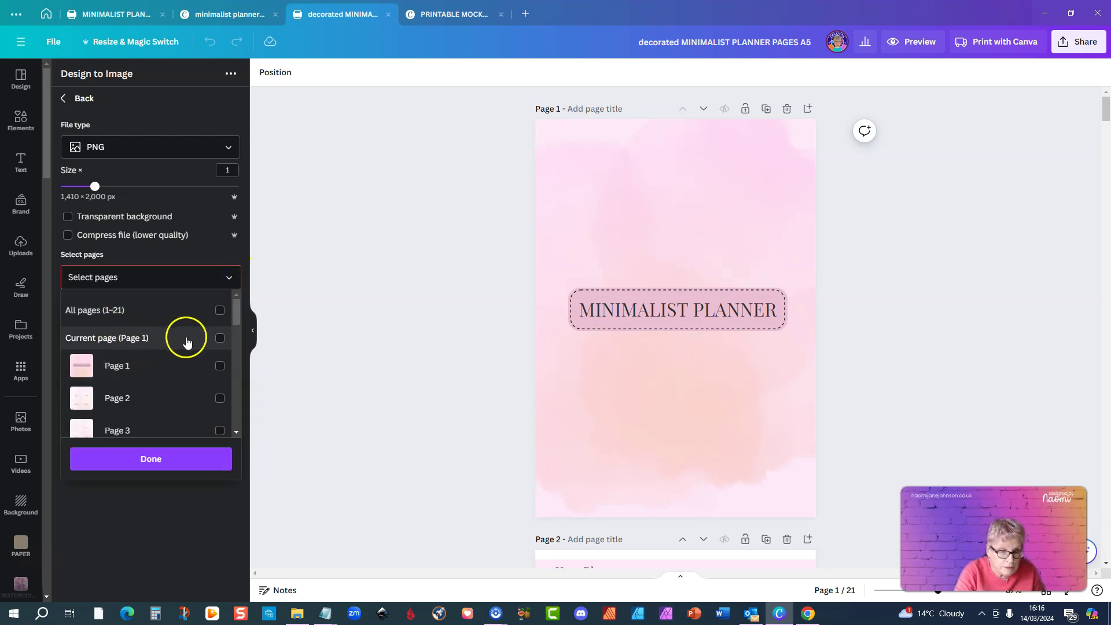
click(217, 338)
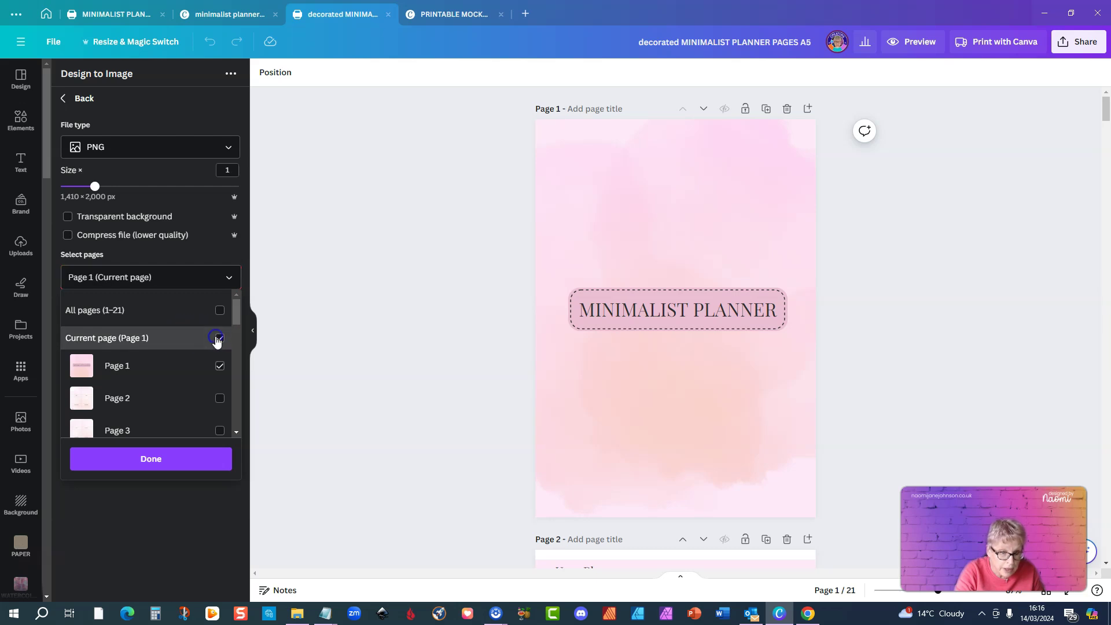
click(132, 477)
Step: Export page 1 as an image and add dragon, clover and tulip-framed copies
click(136, 320)
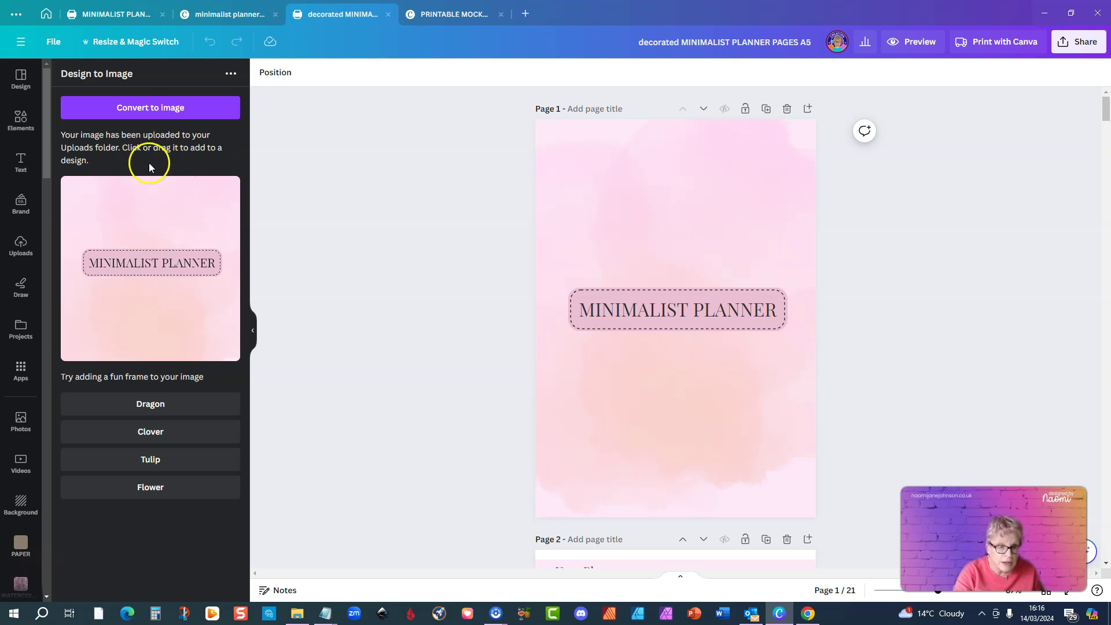
click(142, 404)
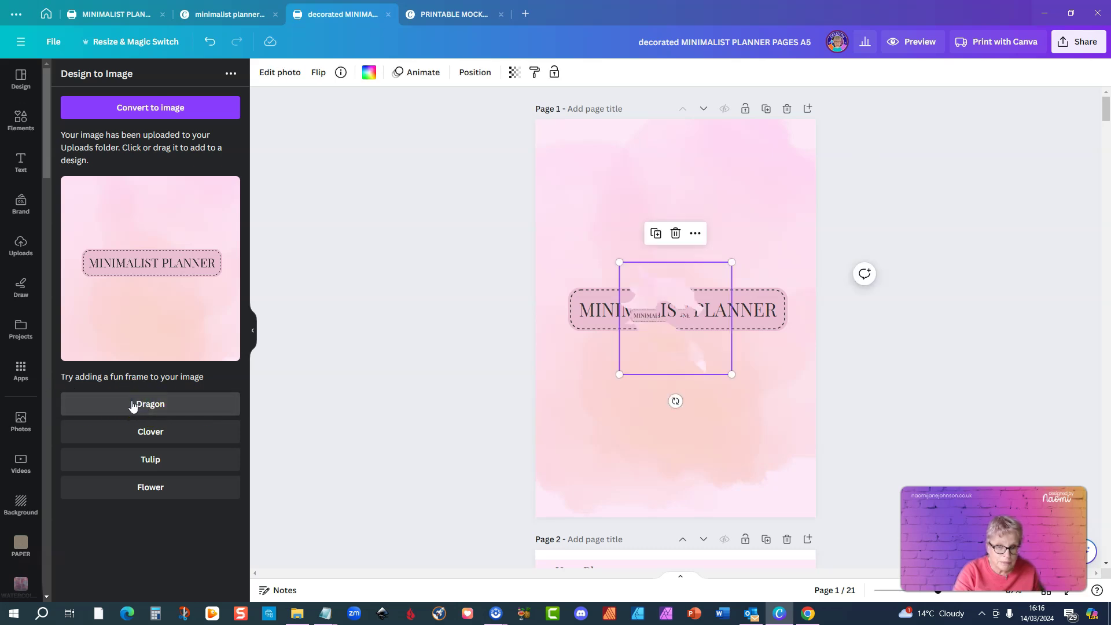
click(139, 439)
click(130, 466)
Step: Add a flower-framed copy, then delete every framed image copy from the cover
click(129, 486)
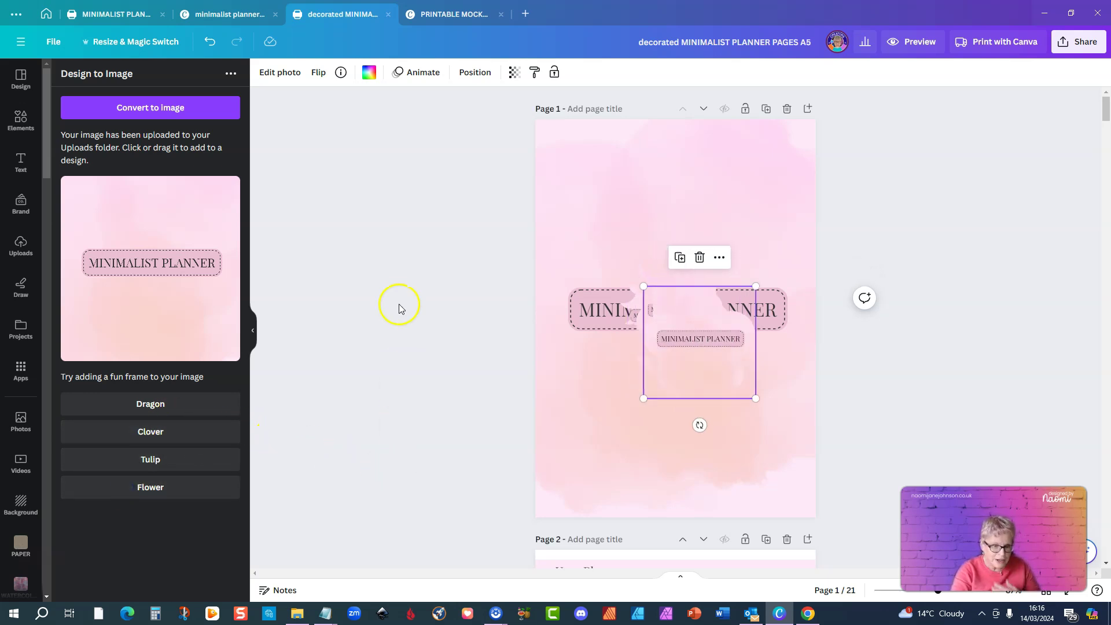
click(699, 258)
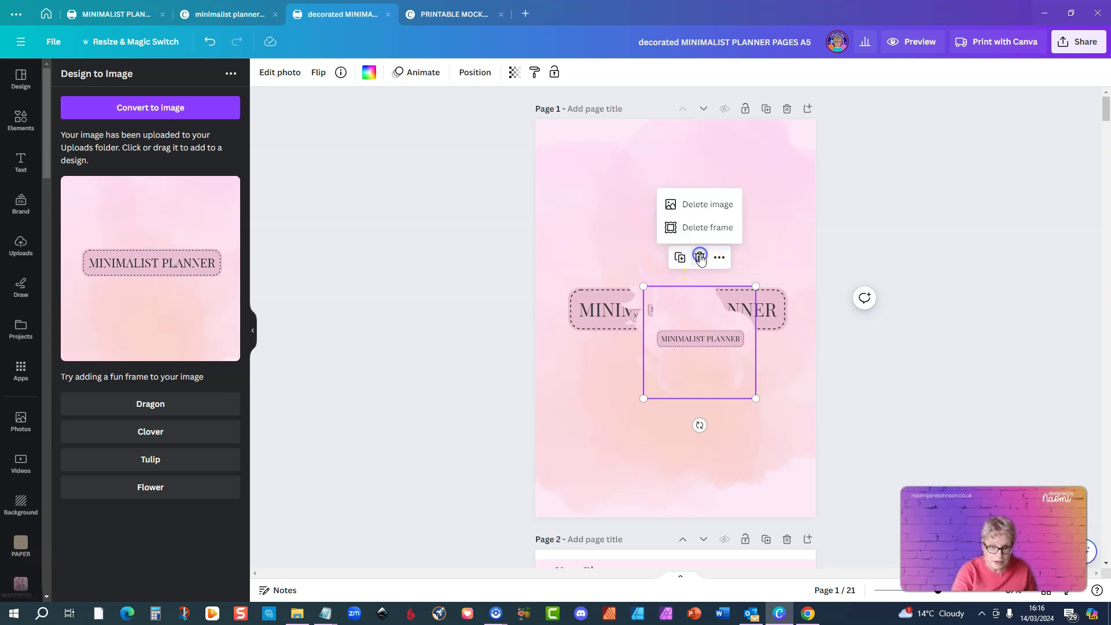
drag(648, 286, 640, 278)
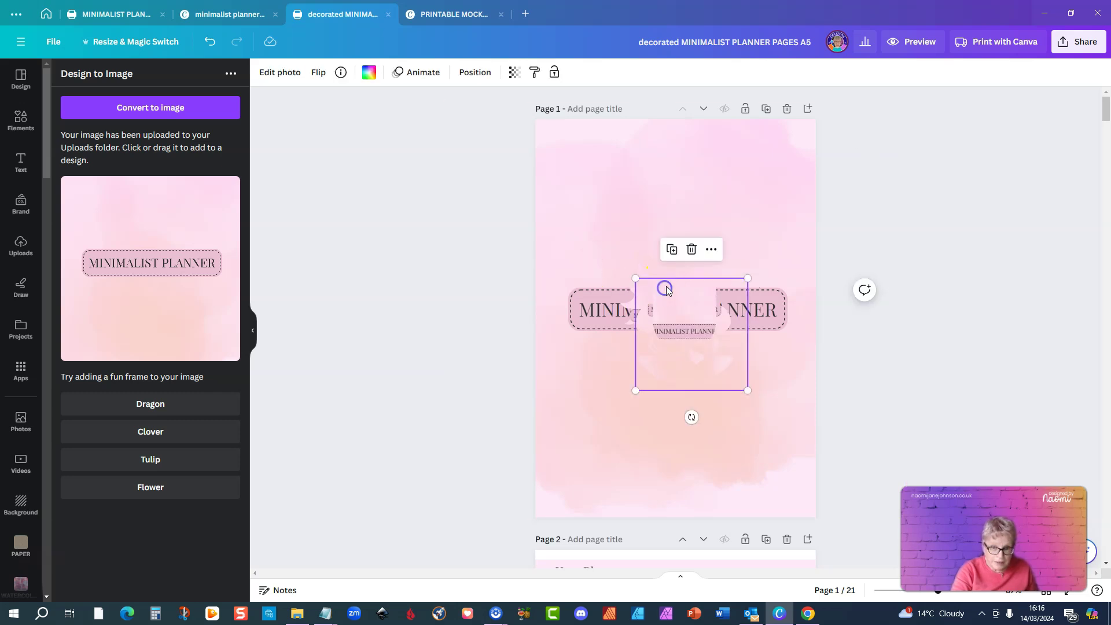
click(692, 250)
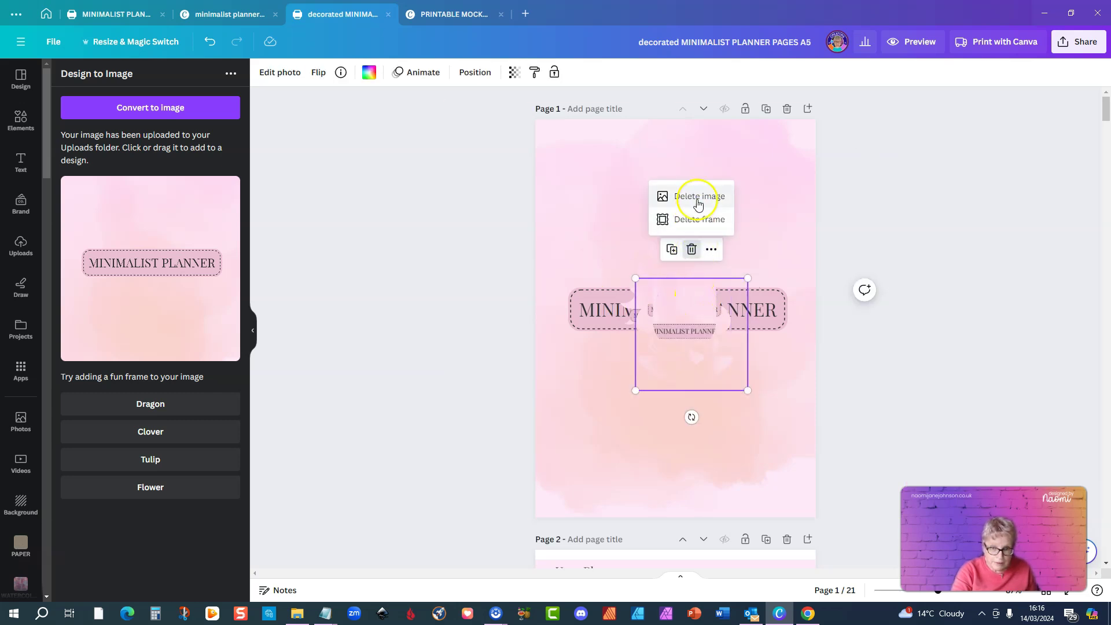
click(692, 222)
click(669, 290)
click(683, 241)
click(692, 211)
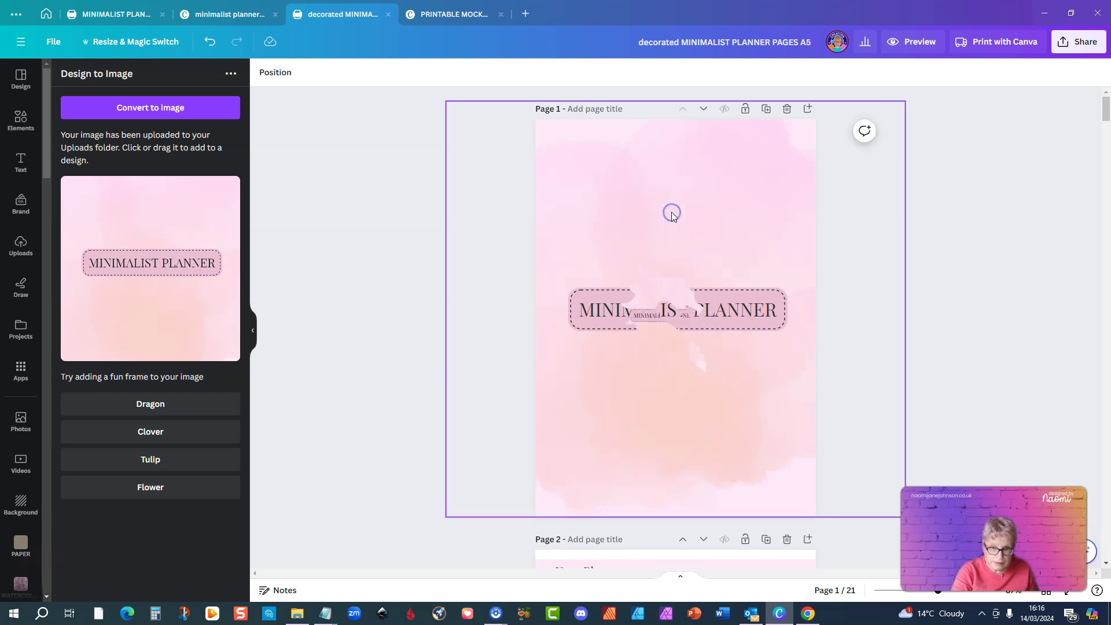
click(650, 281)
click(676, 233)
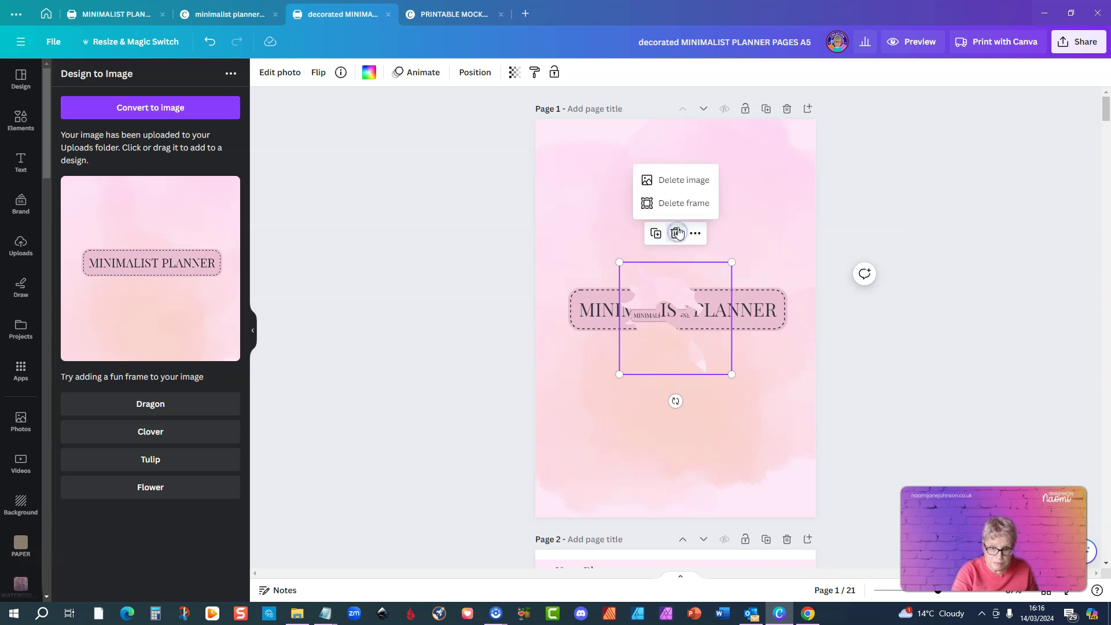
click(676, 201)
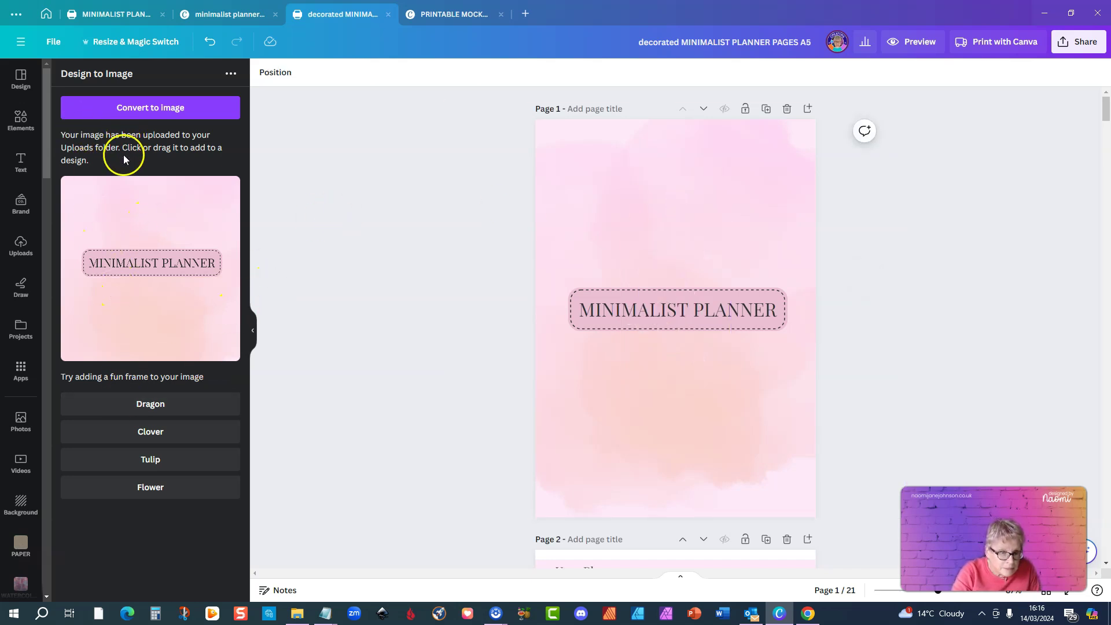
Step: In PRINTABLE MOCKUP, place the uploaded cover on the tablet screen and set a light blue background
click(454, 14)
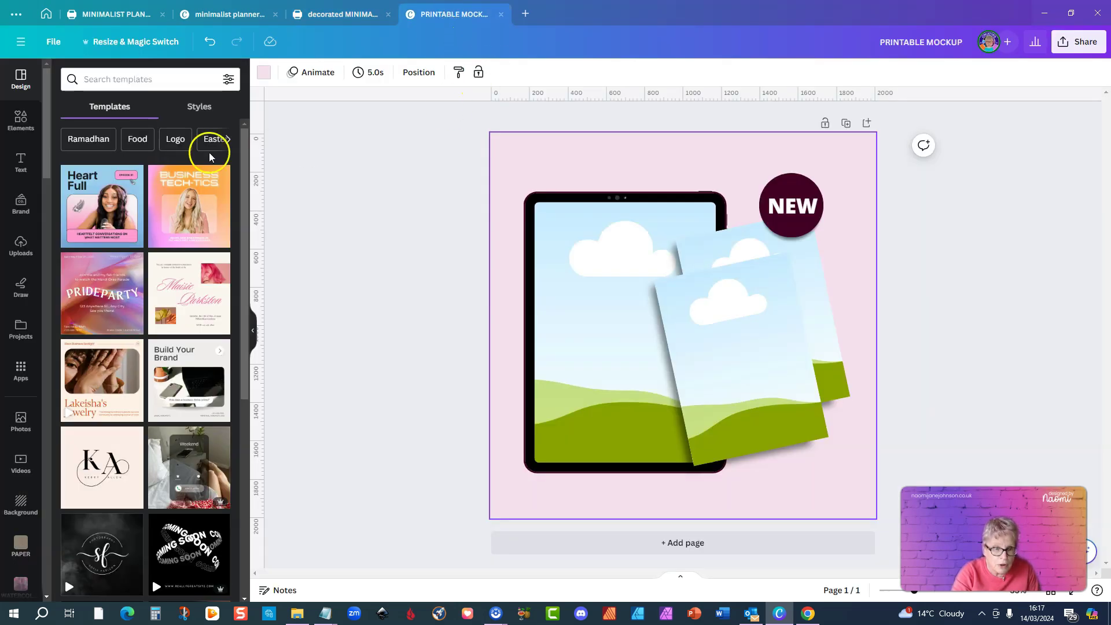
click(22, 249)
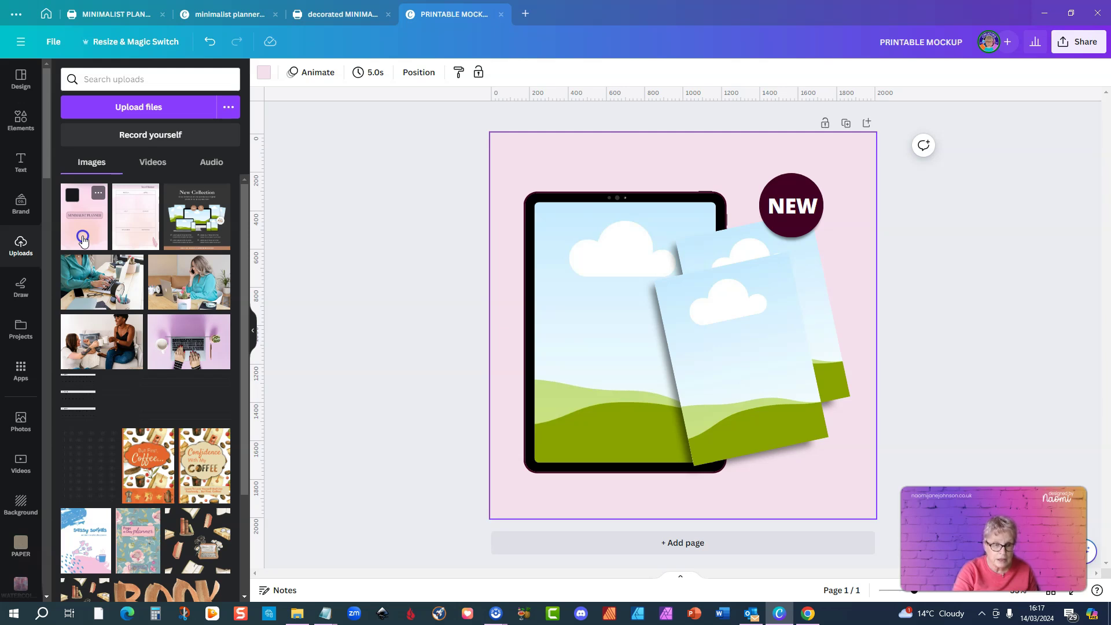
drag(102, 245, 553, 360)
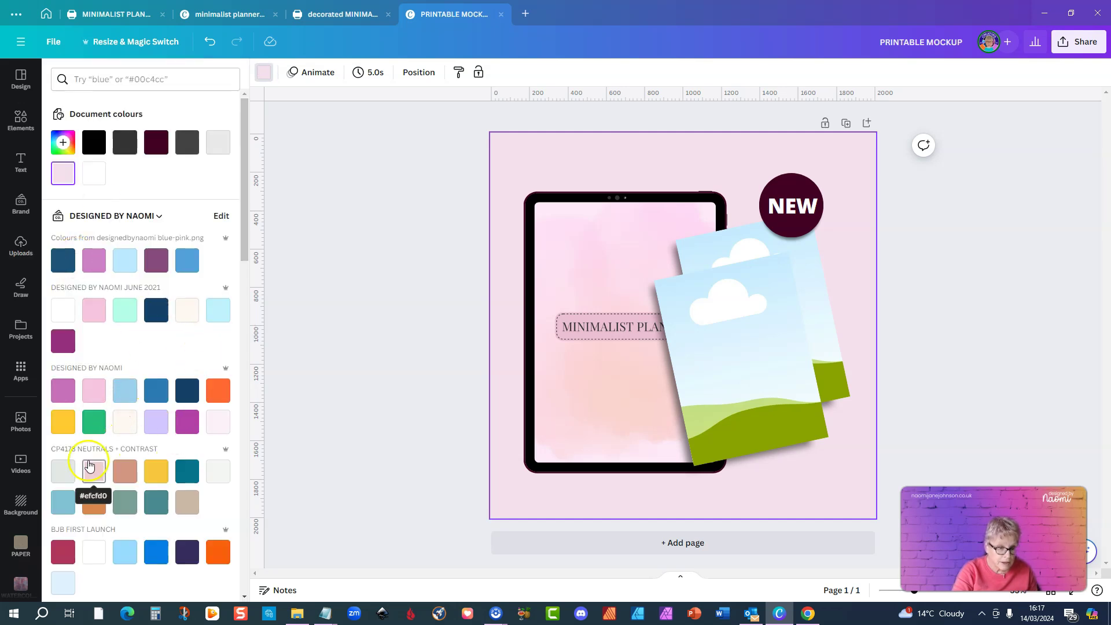
click(125, 390)
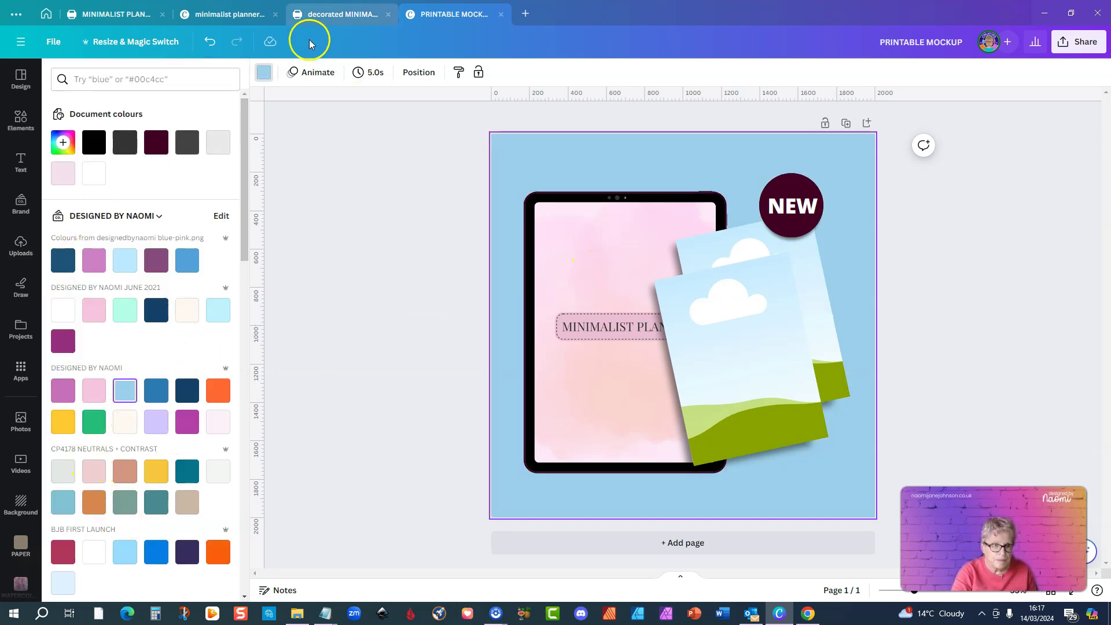
click(277, 234)
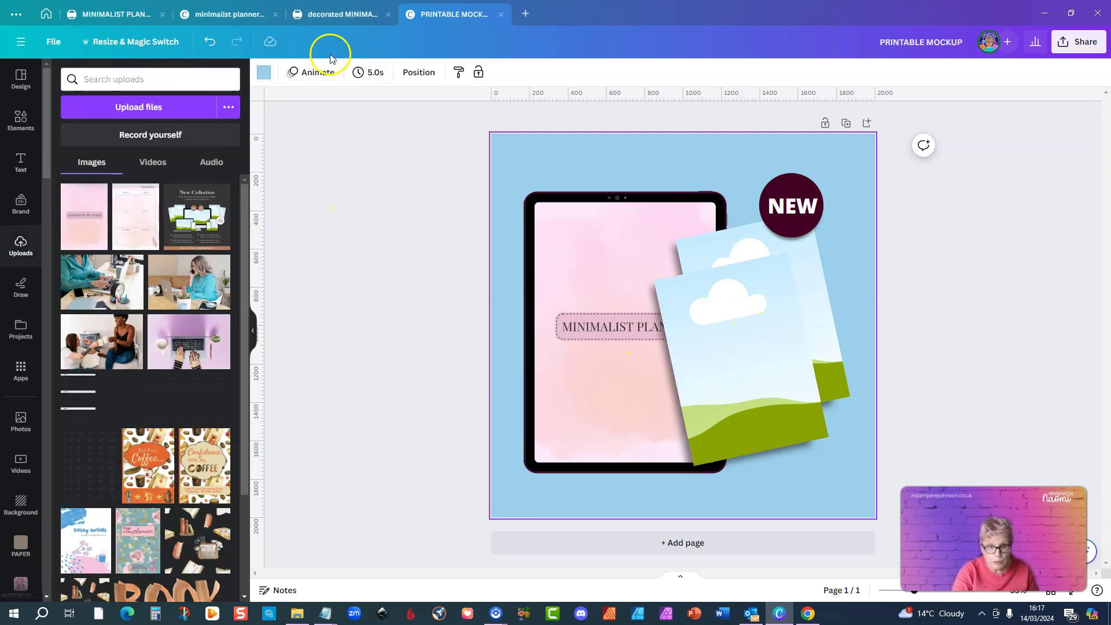
Step: Back in the planner design, launch the Design to Image app
click(336, 14)
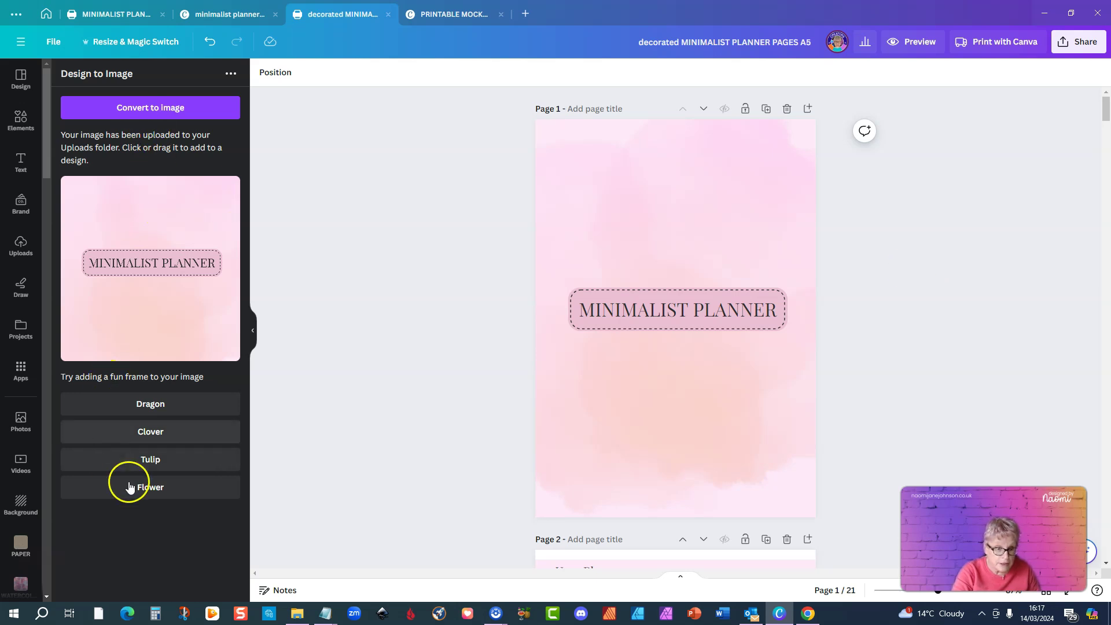
click(230, 75)
click(54, 185)
click(16, 120)
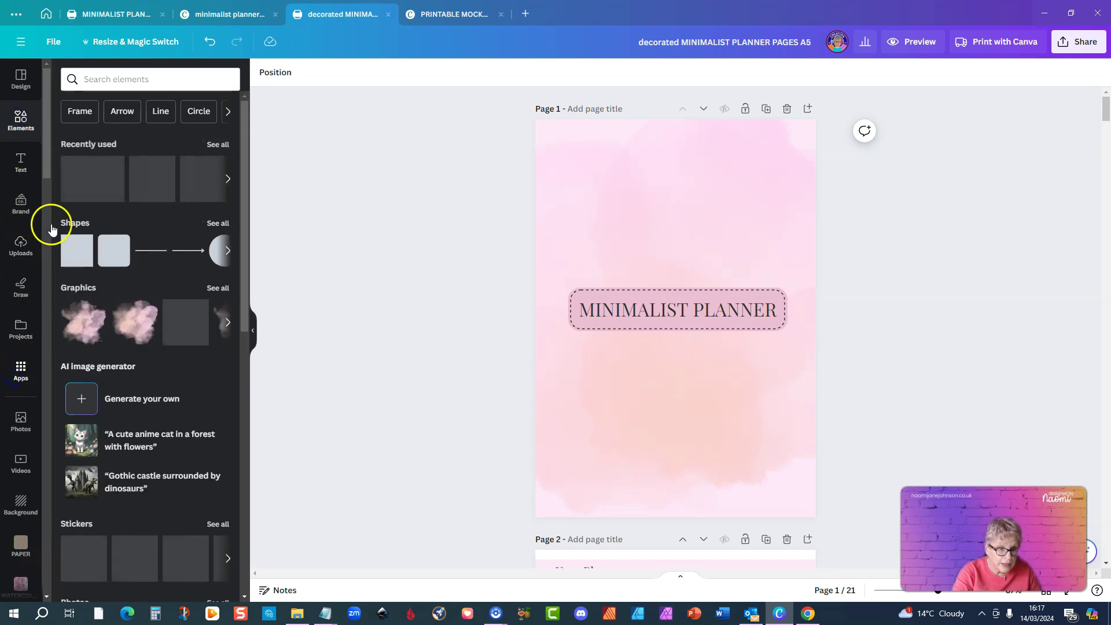
click(21, 373)
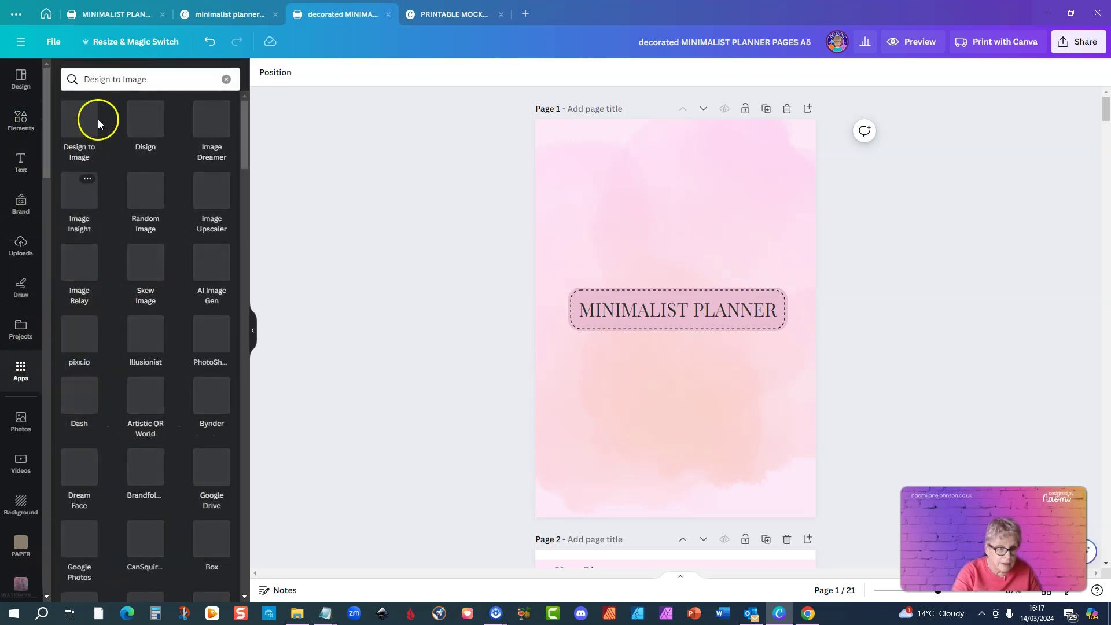
click(74, 128)
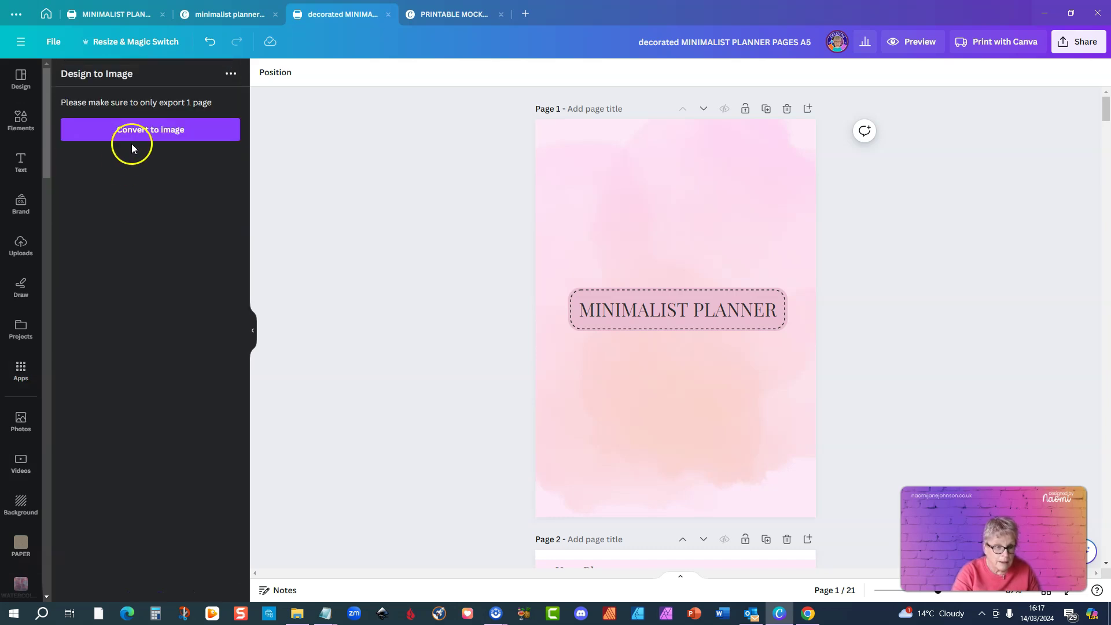
Step: Export only Page 2, the Year Planner, as an image, then return to the mockup
click(144, 134)
scroll(731, 310, down, 6)
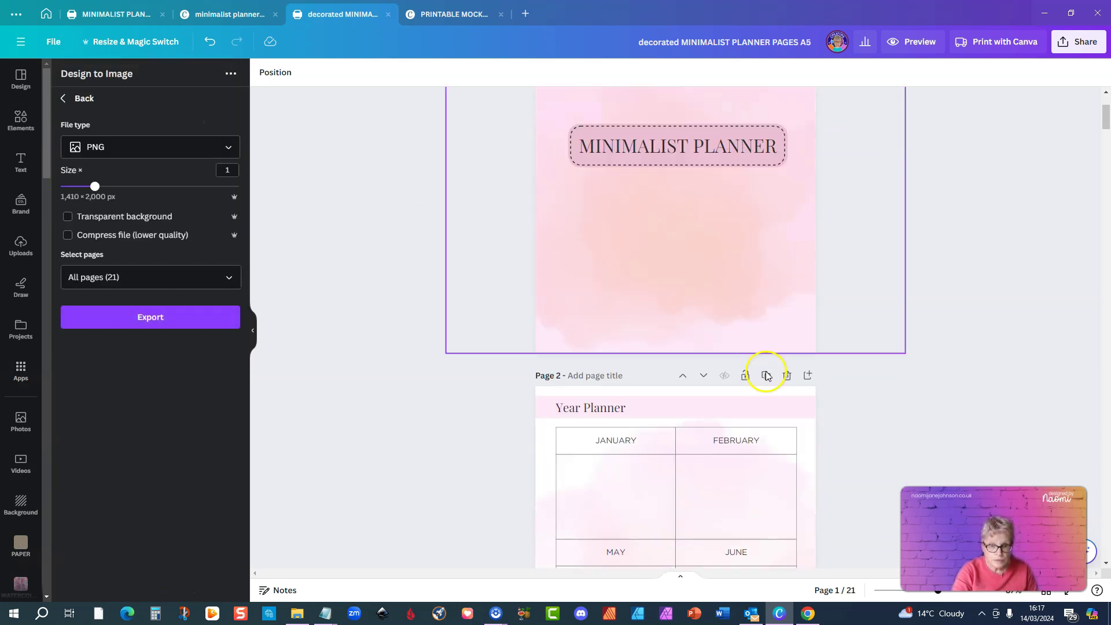
click(151, 277)
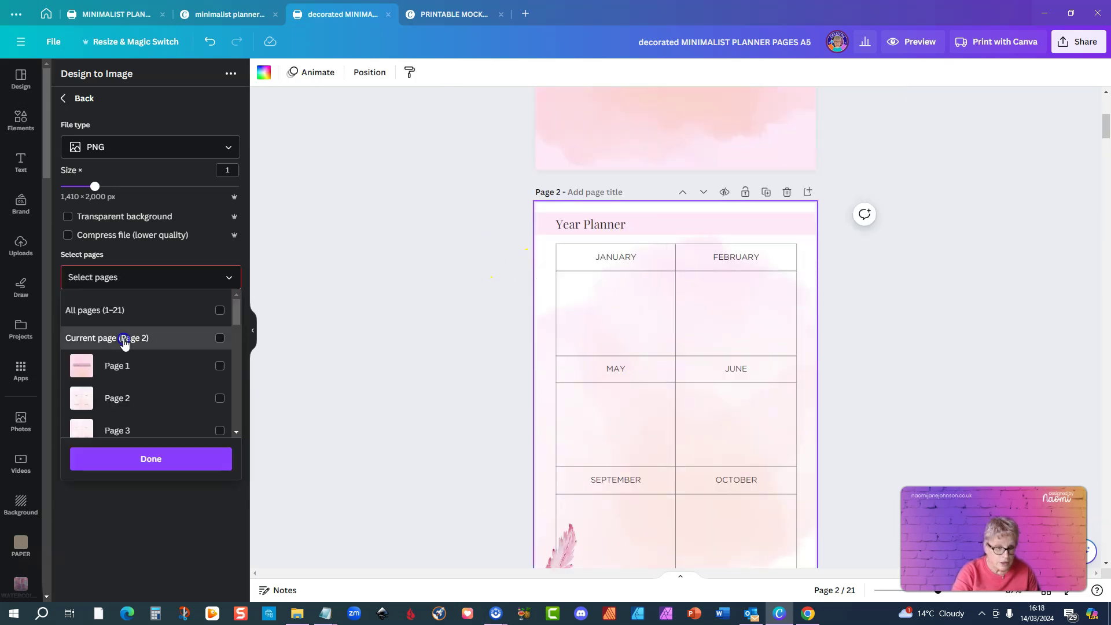
click(124, 338)
click(139, 459)
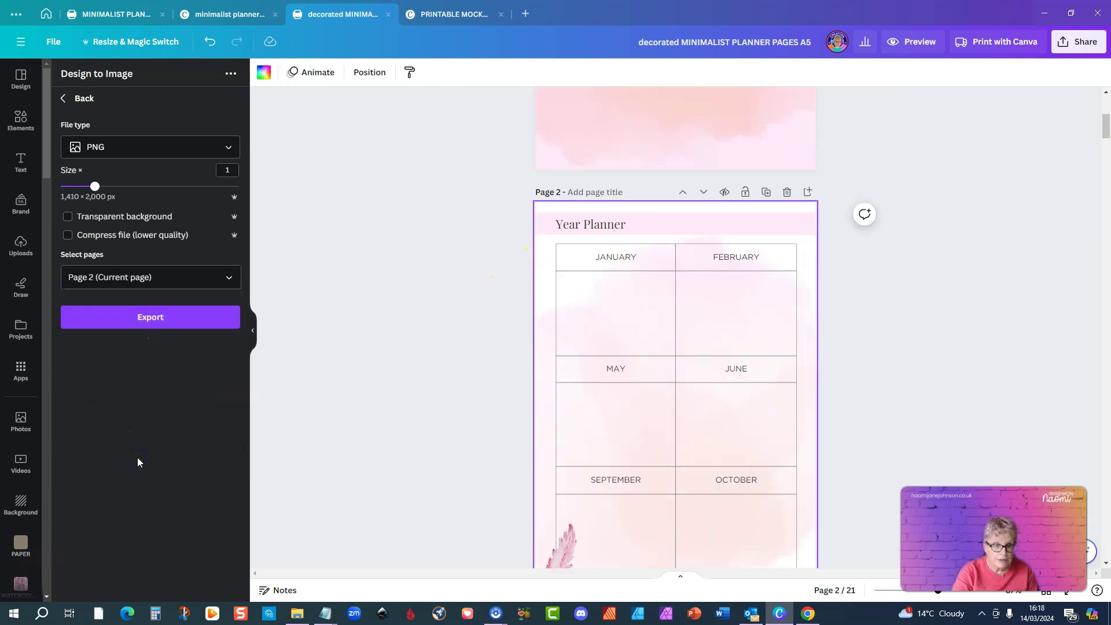
click(129, 316)
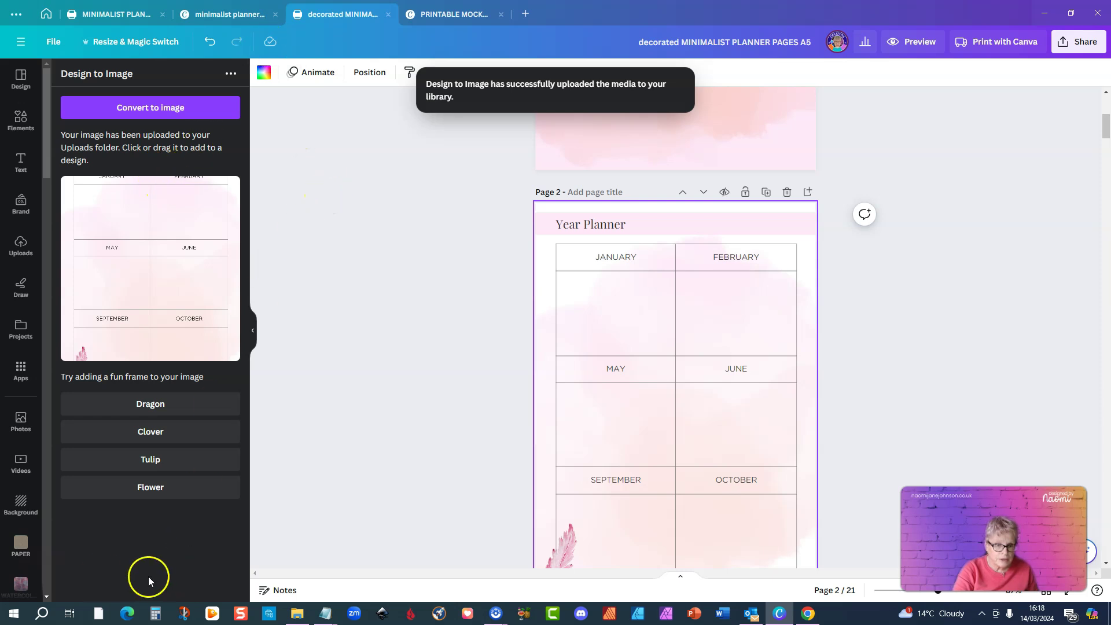
key(ctrl+Tab)
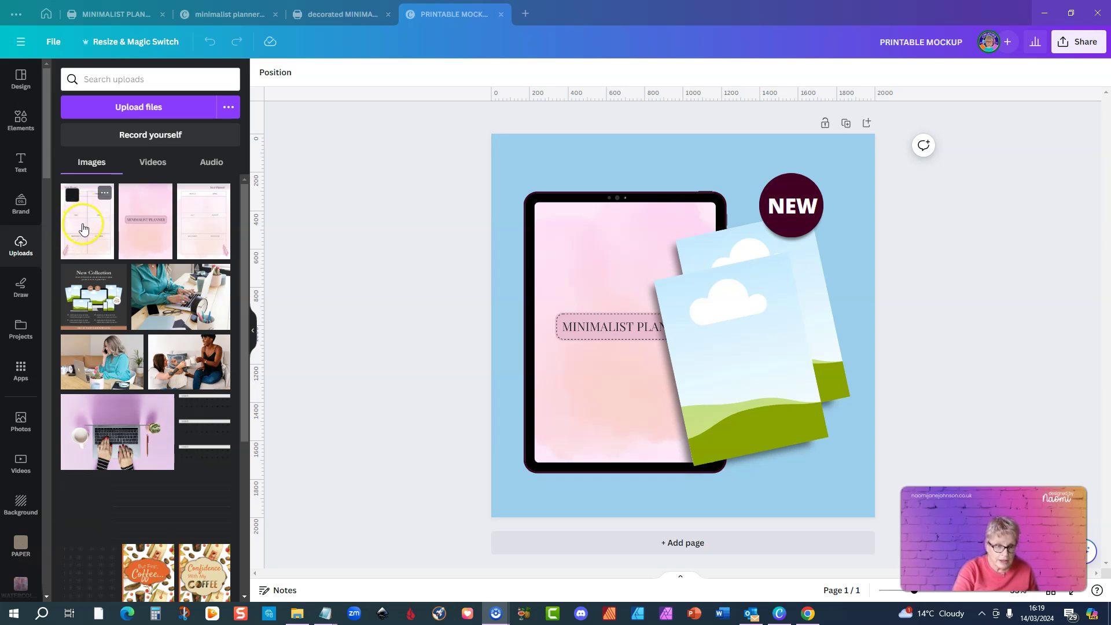
Step: Fill the front and back paper sheets with Year Planner pages and nudge the NEW badge up and right
drag(85, 226, 775, 372)
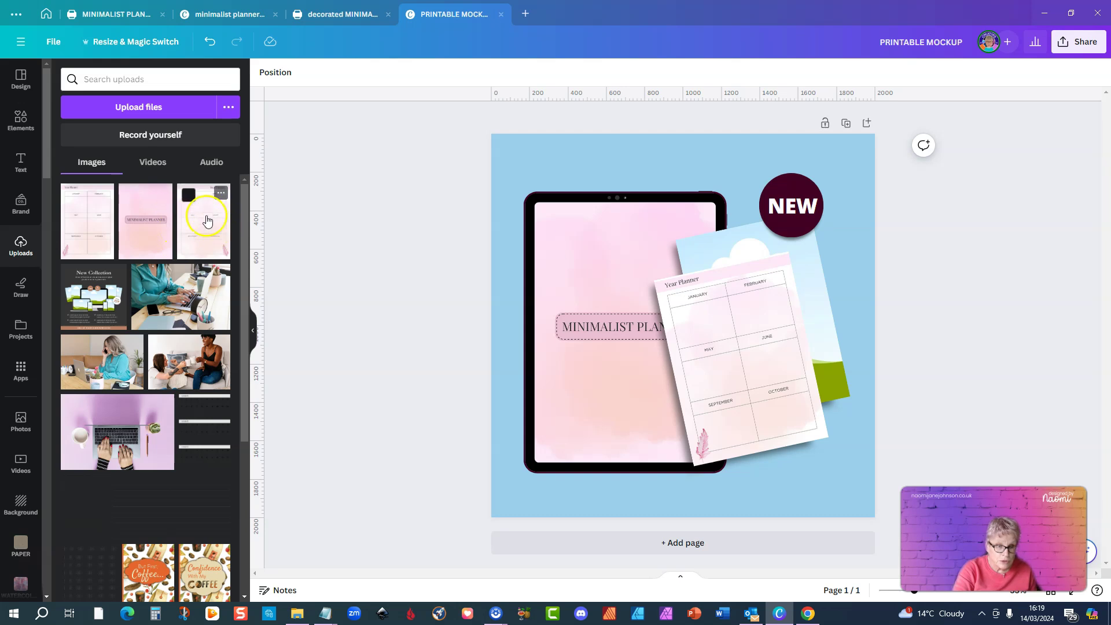
drag(203, 221, 820, 301)
key(ctrl+z)
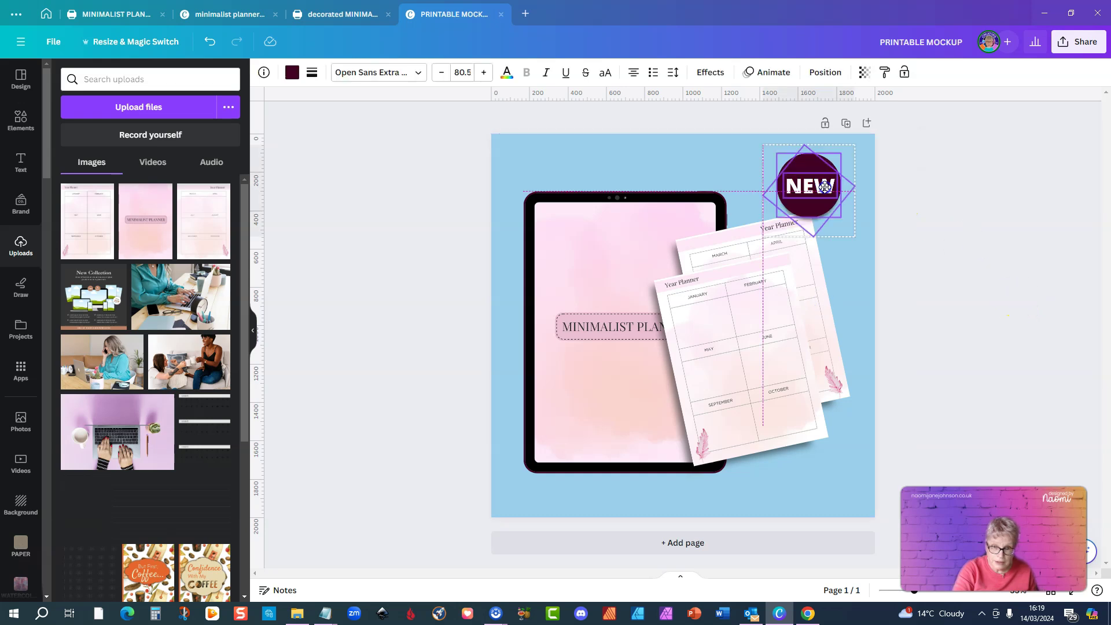
click(1021, 307)
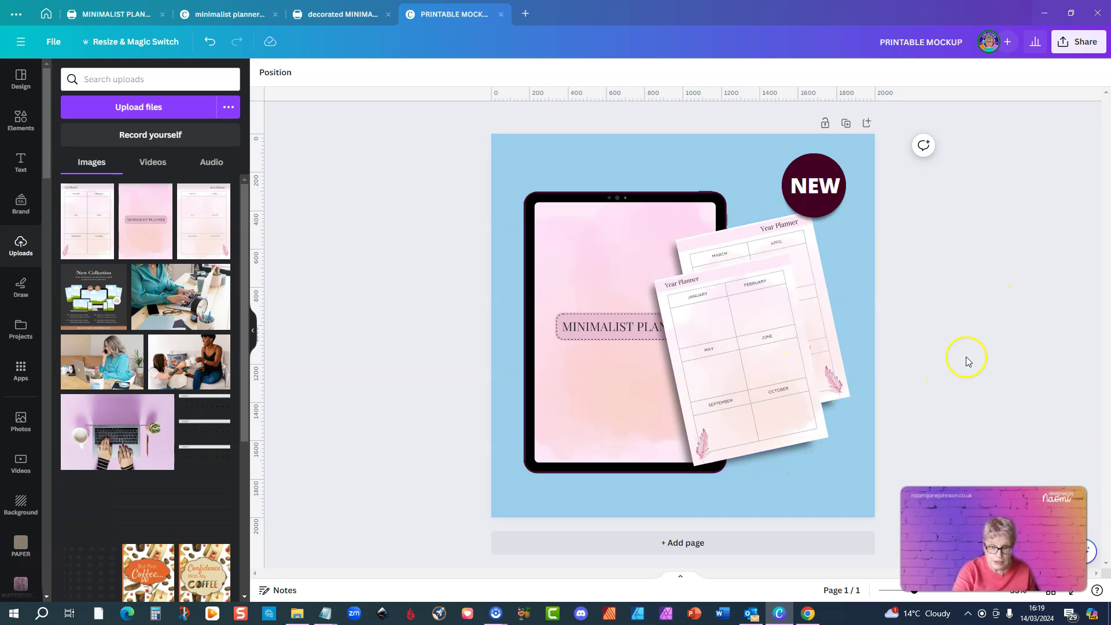
Step: Bring up the mockup's Share download settings, set to PNG at 2,000 × 2,000 px
click(687, 144)
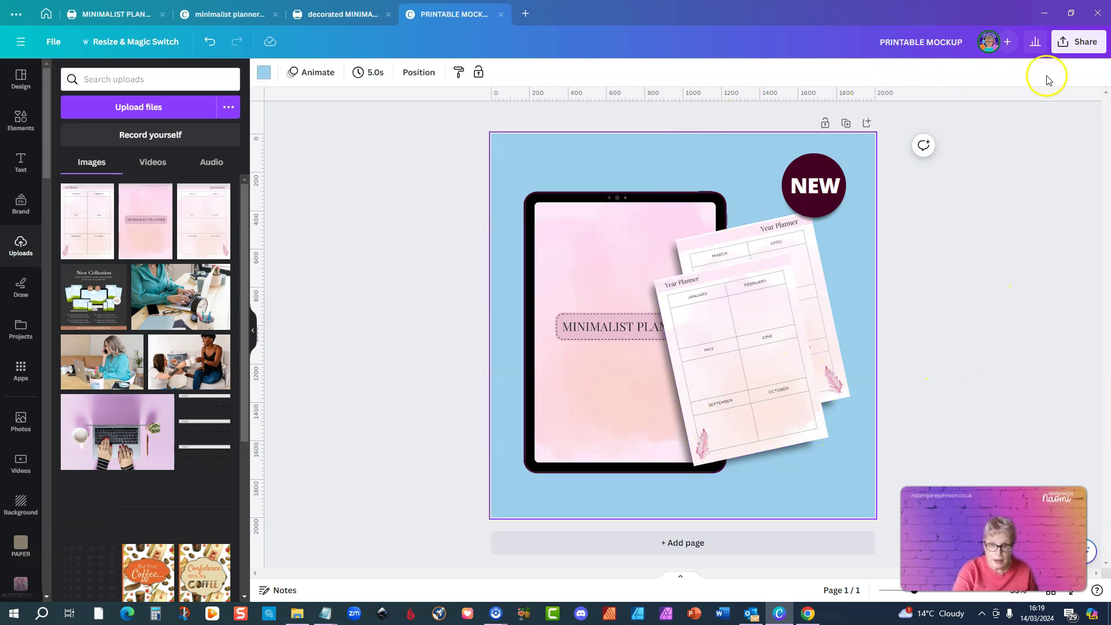
click(1055, 42)
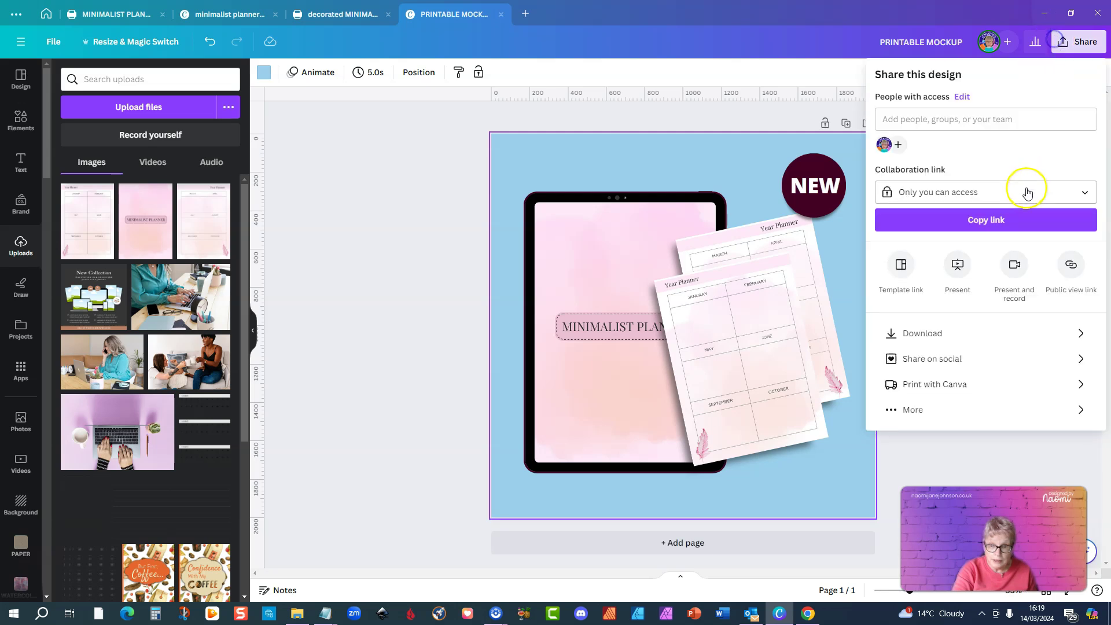
click(943, 329)
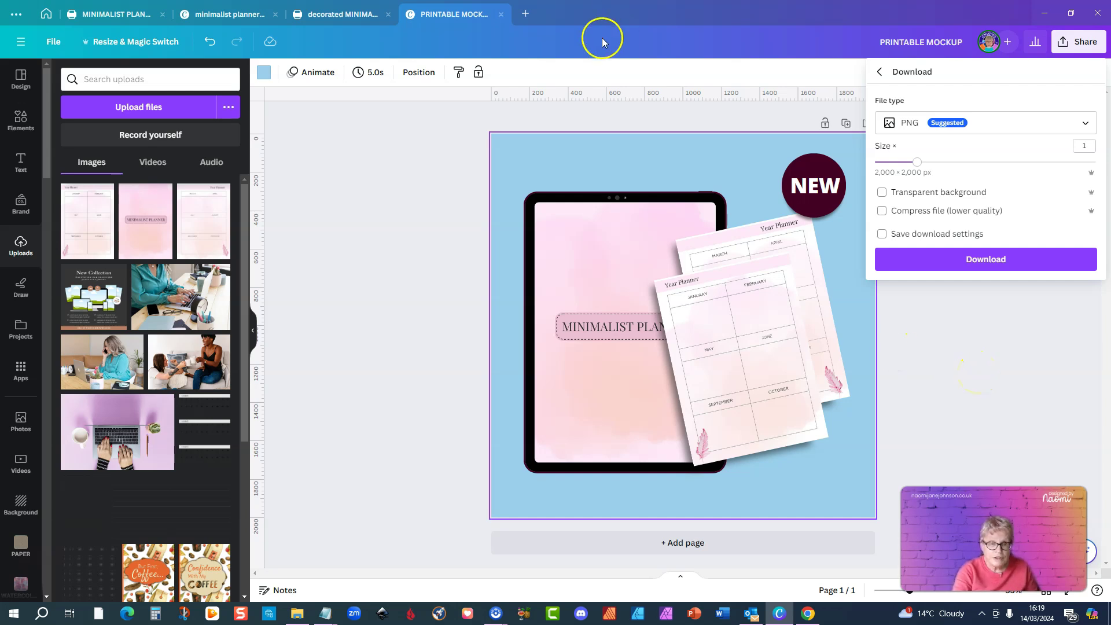
Step: Return to the MINIMALIST PLANNER PAGES A5 design showing its print-as-booklet options
click(342, 14)
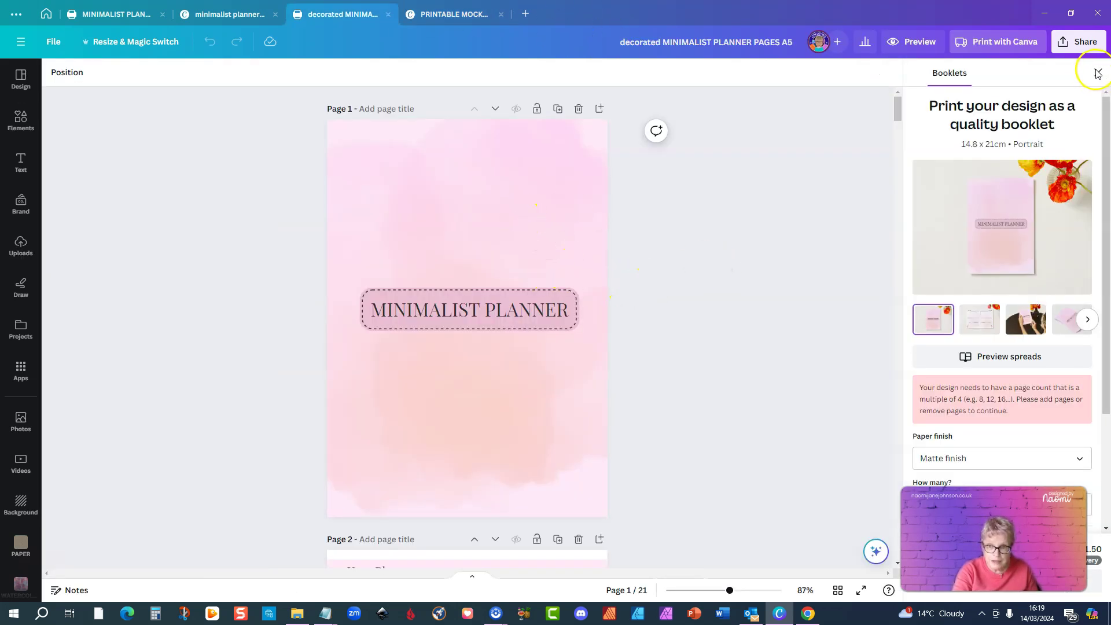